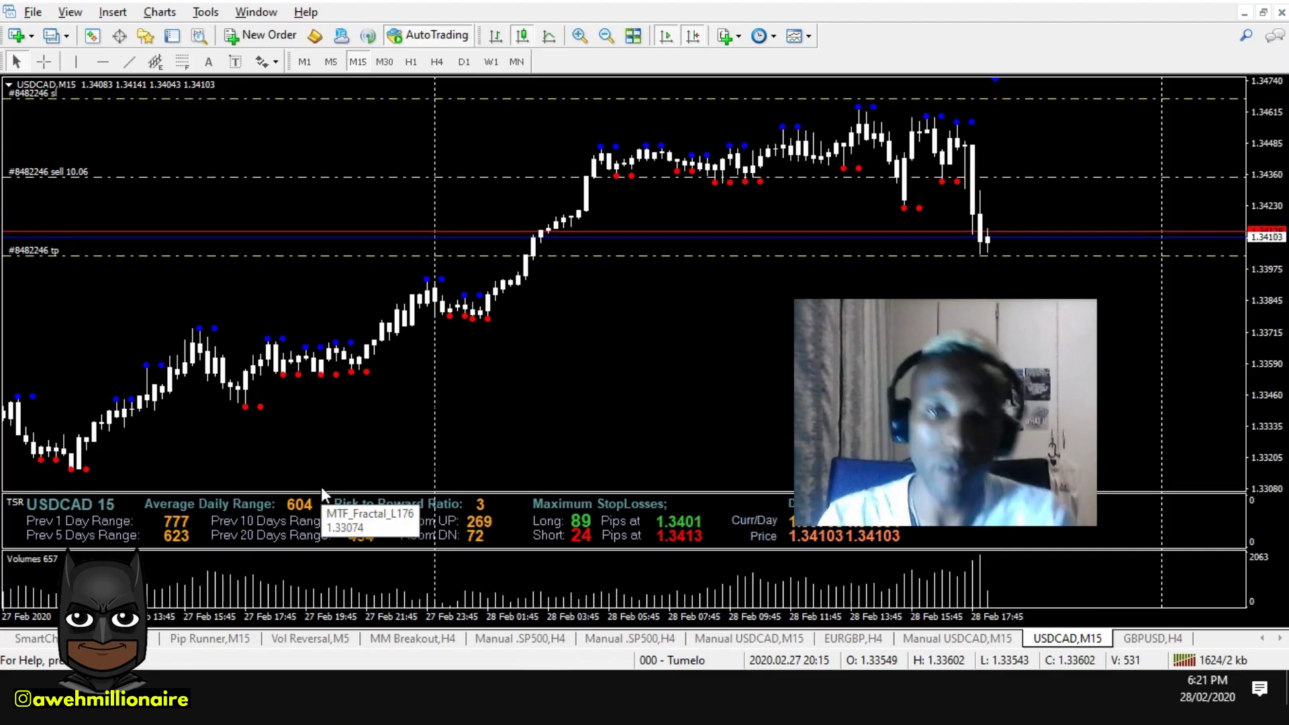
click(432, 320)
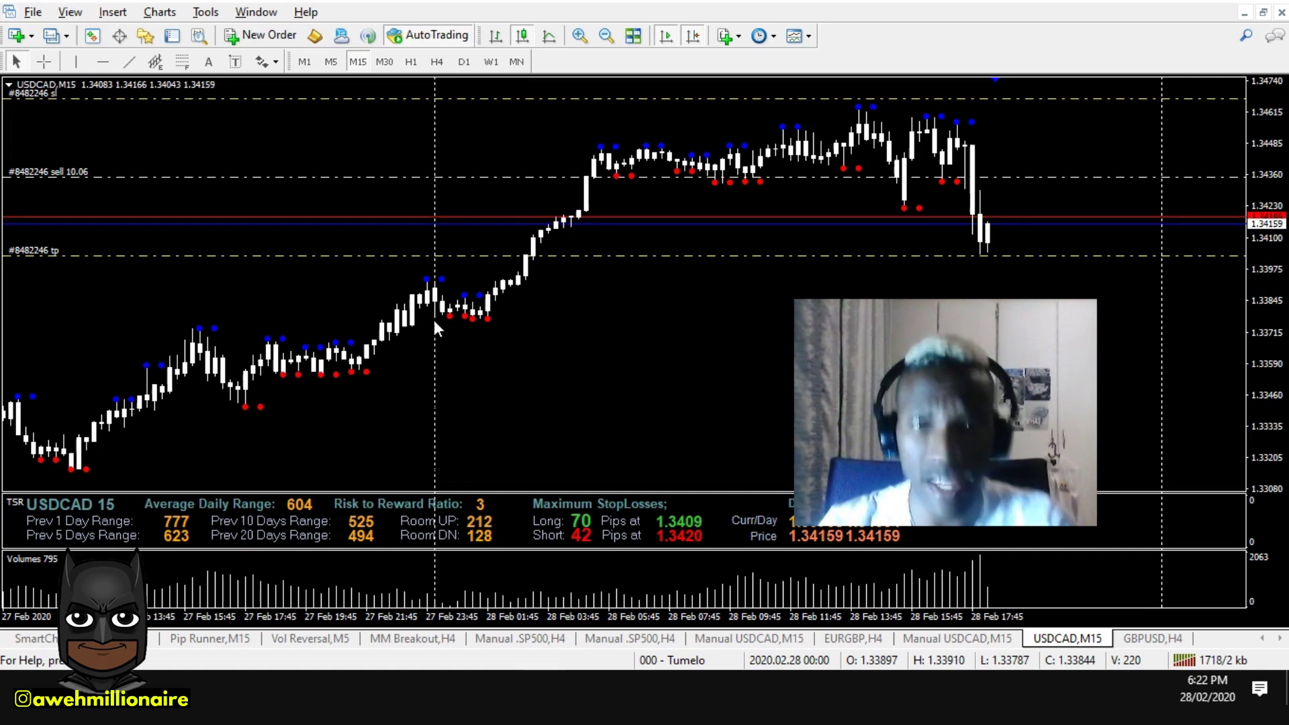
click(421, 486)
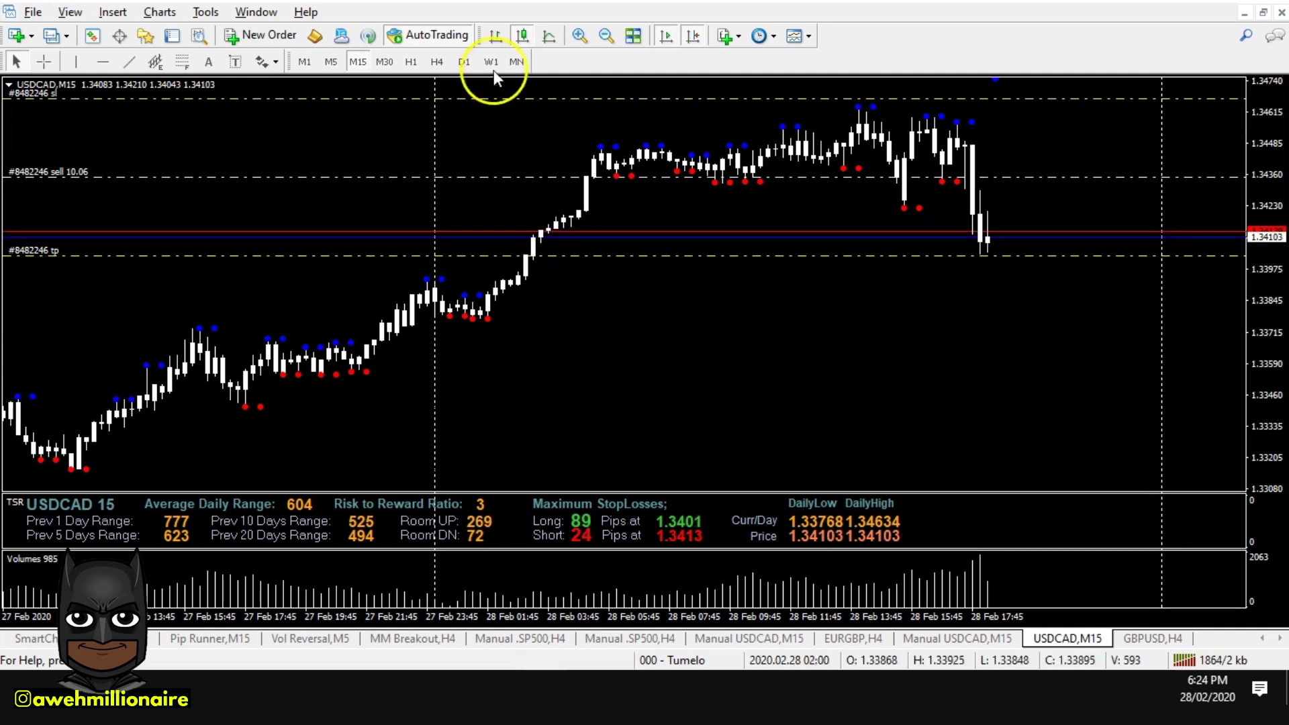
Switch the USDCAD chart to H4 and mark the high-volume 27 Feb 2020 16:00 candle with a vertical line
click(436, 61)
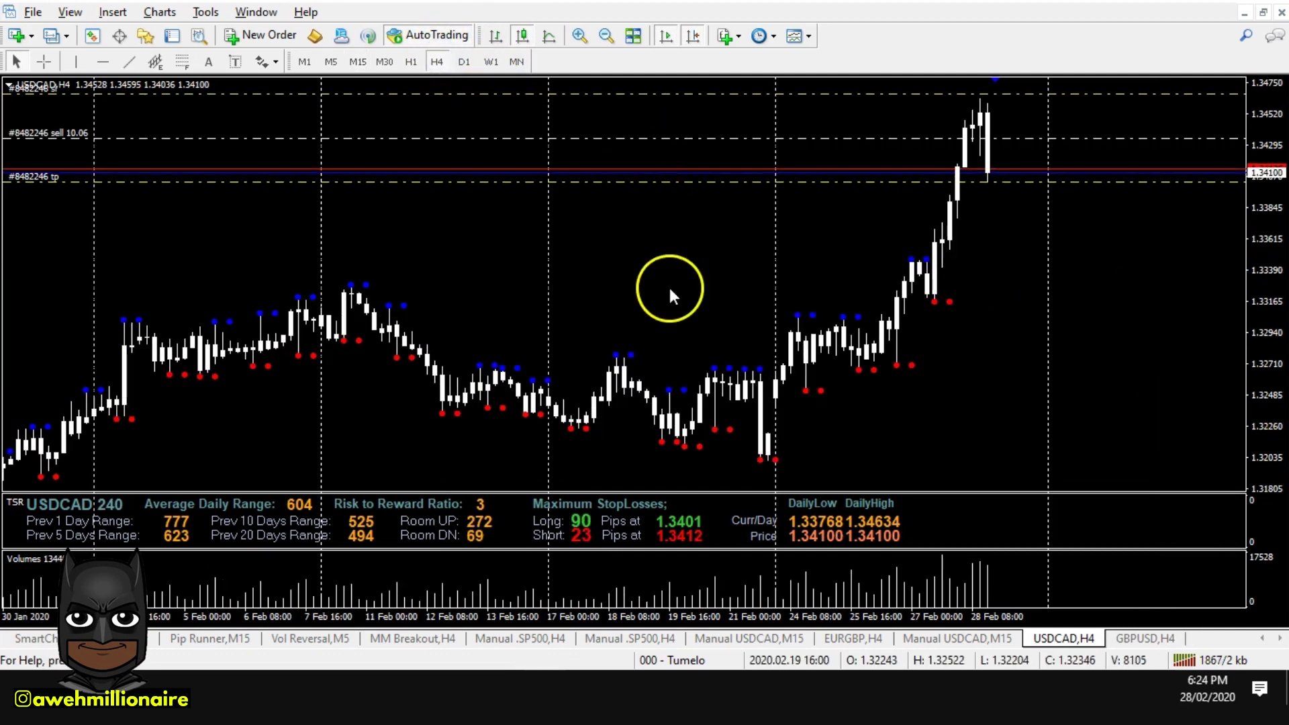
click(581, 36)
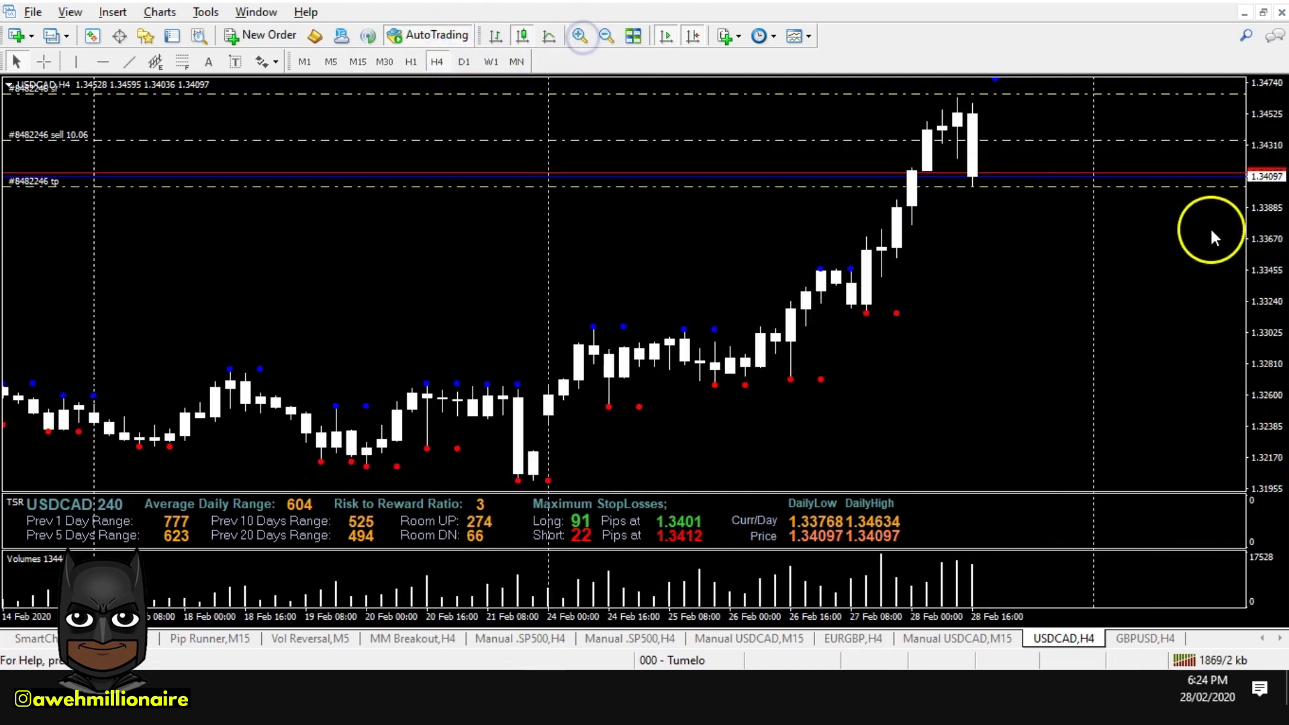
drag(1270, 205, 1283, 232)
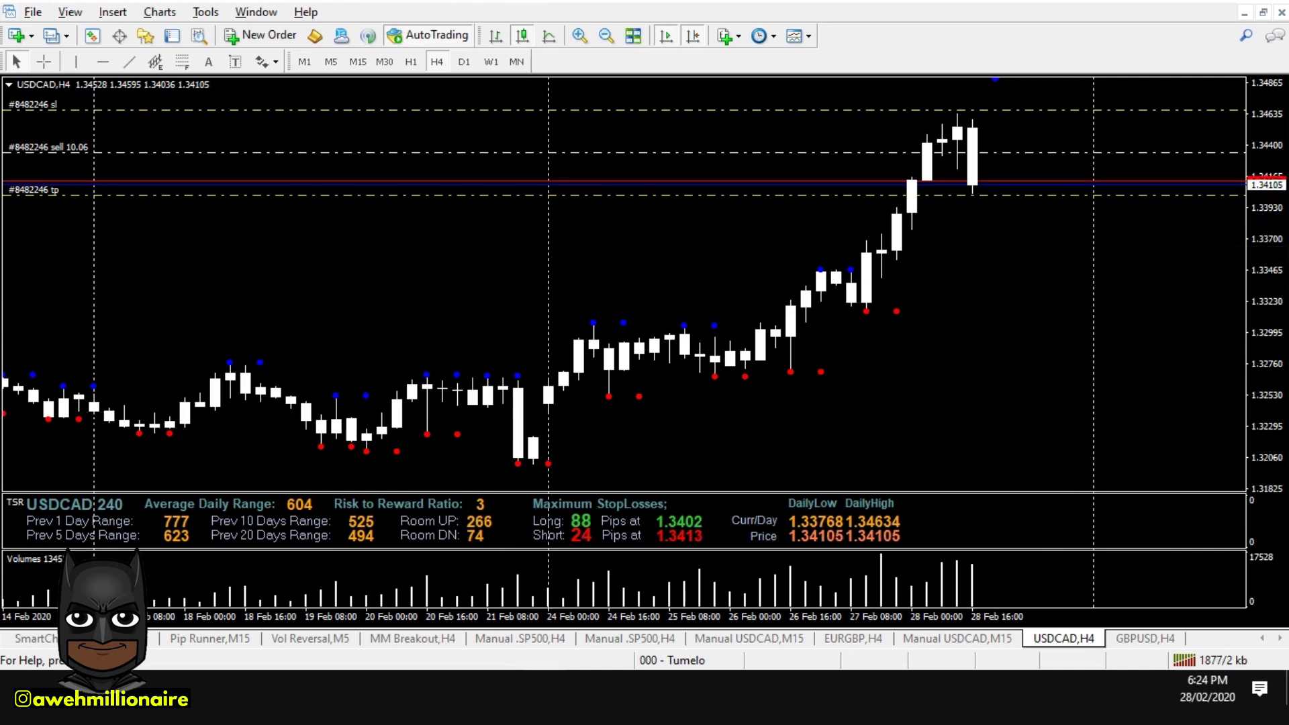
click(76, 63)
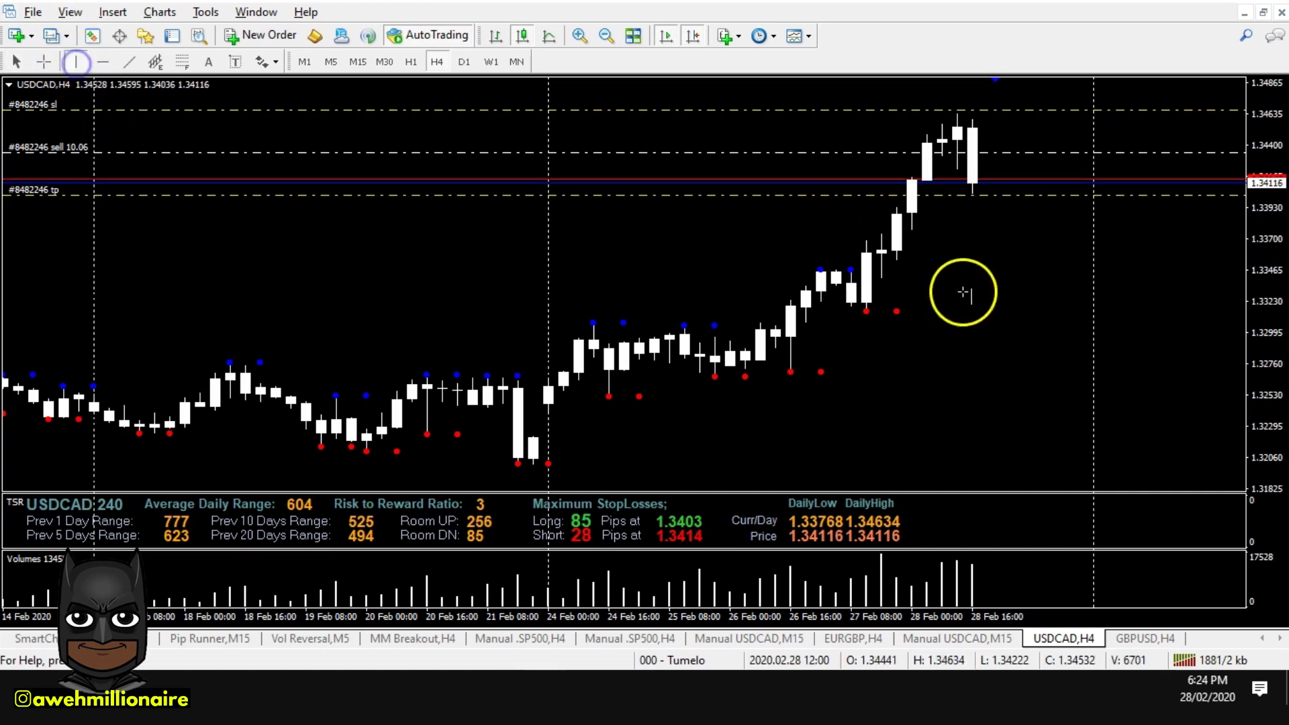
click(868, 220)
drag(867, 214, 880, 217)
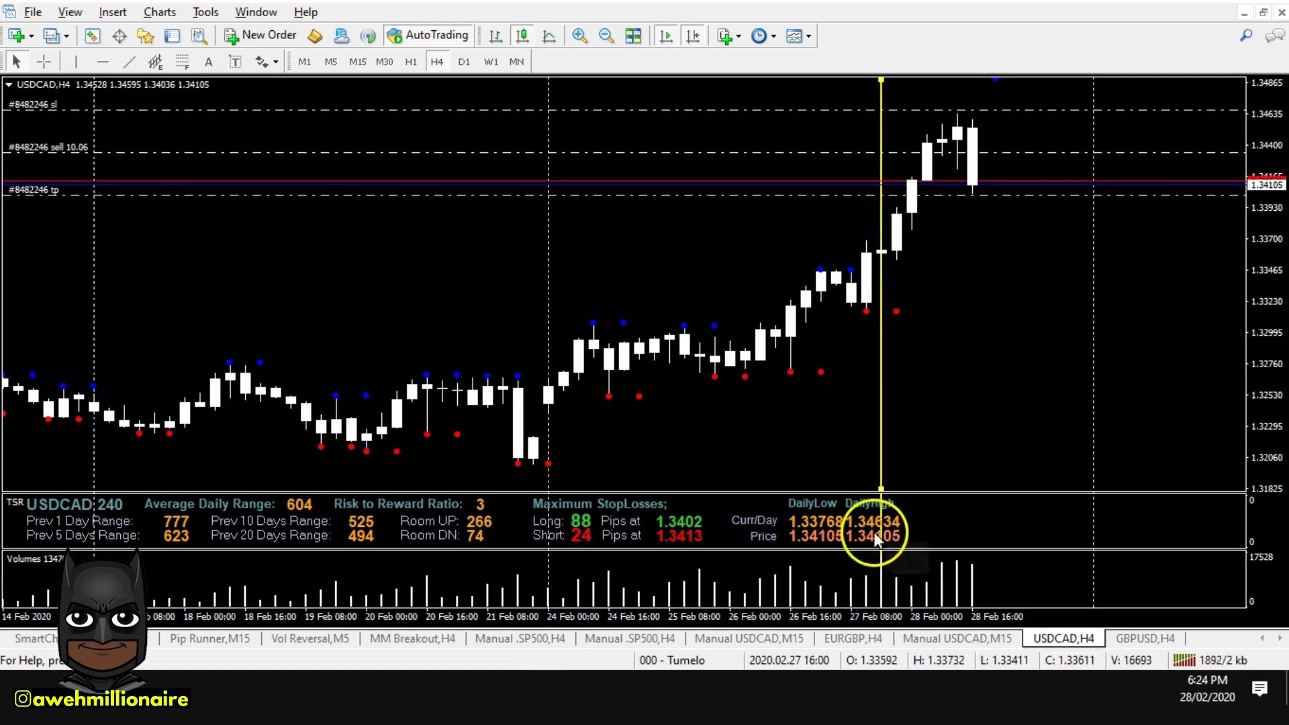
Switch the chart to M15 and align the vertical line with the high-volume 27 Feb 16:30 candle
click(356, 62)
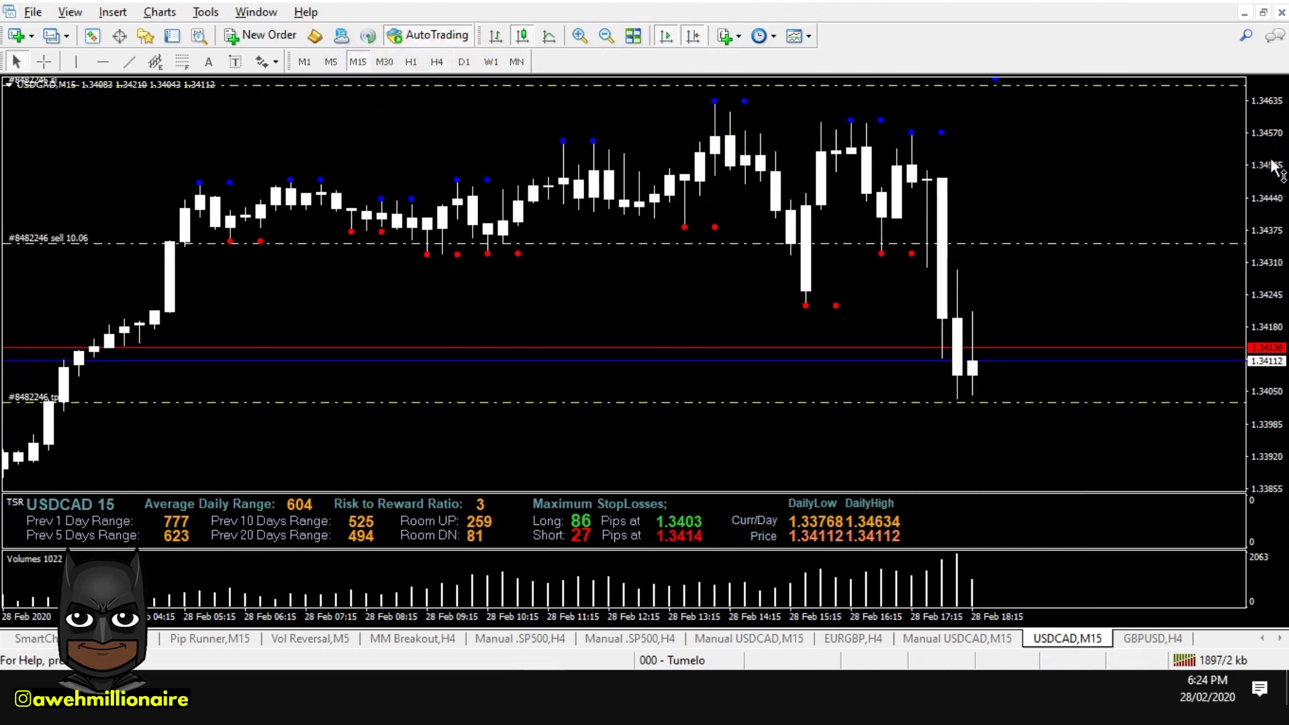
click(606, 36)
drag(814, 368, 1220, 362)
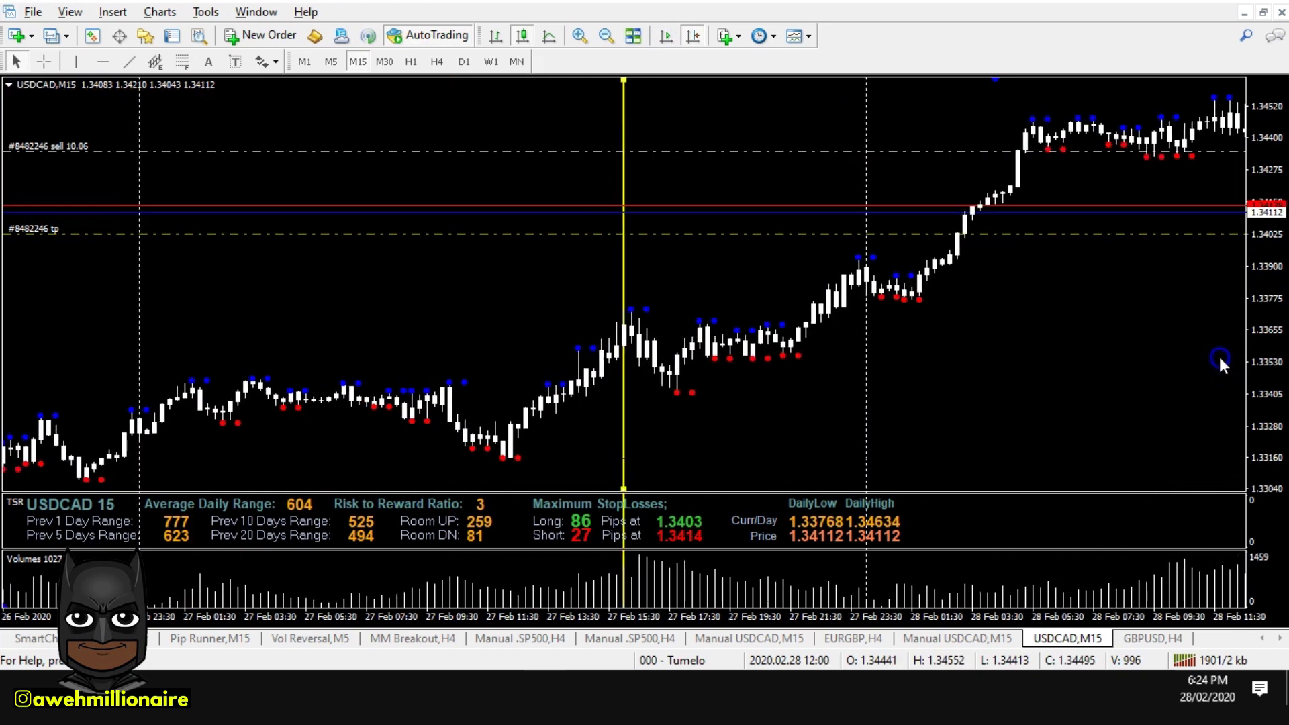
drag(620, 415, 639, 405)
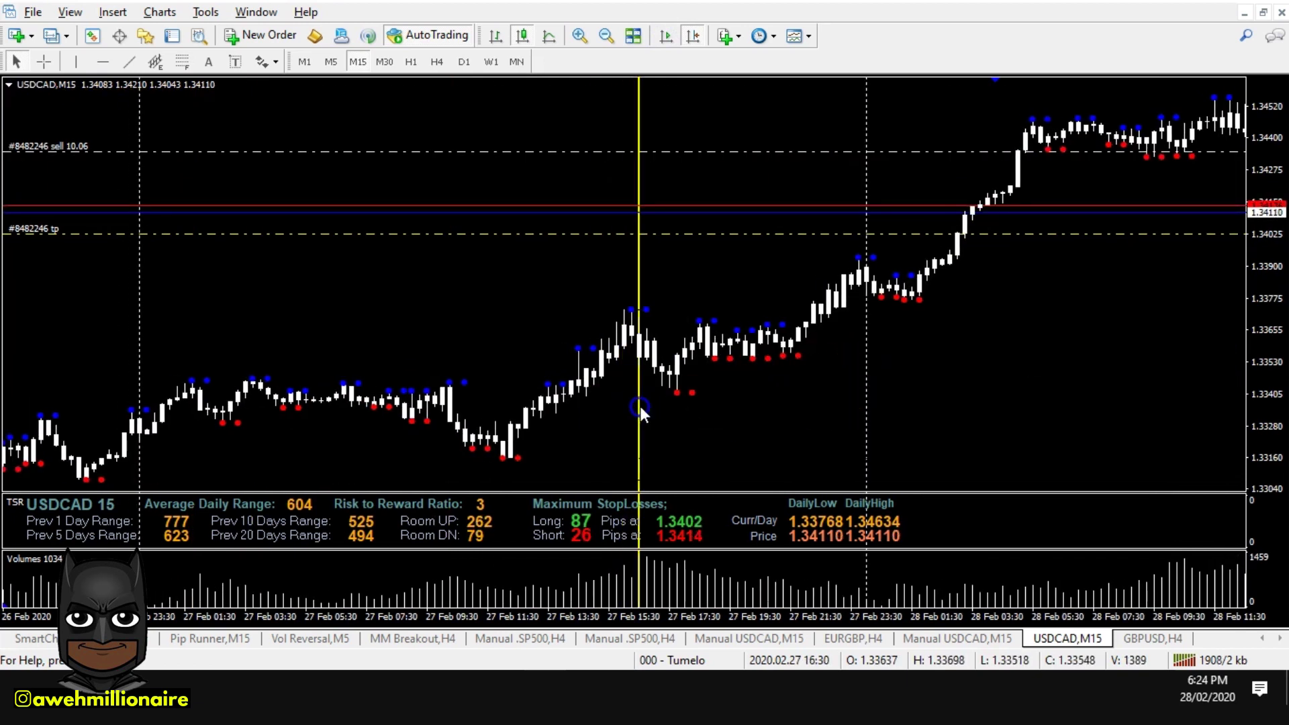
Draw a horizontal line at about 1.33641, near the open of the marked 27 Feb candle
click(113, 64)
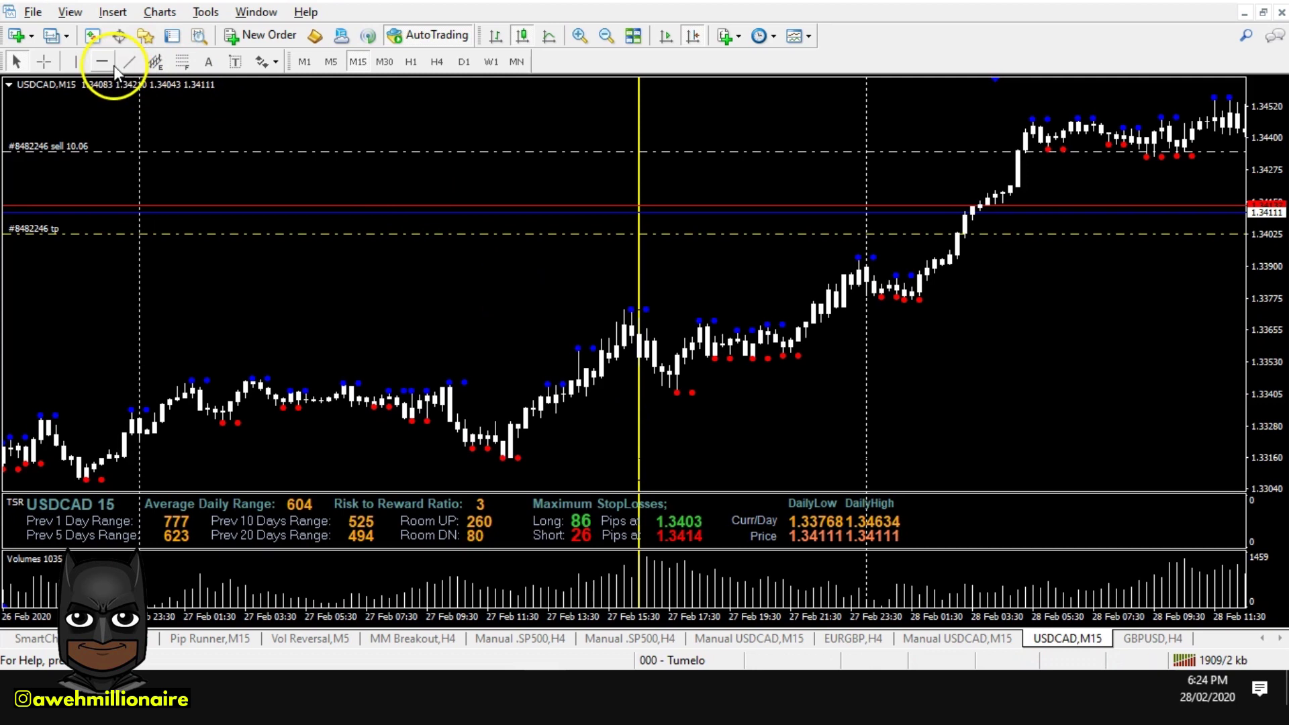
click(641, 332)
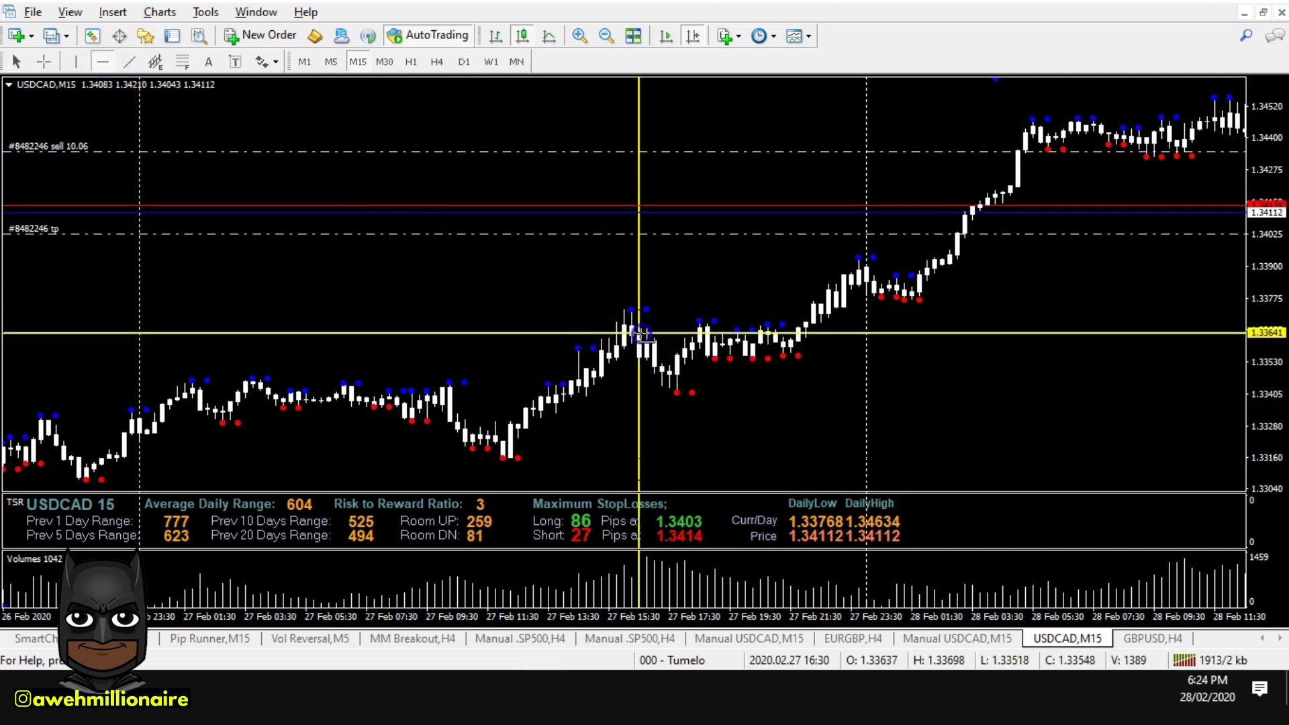
click(666, 36)
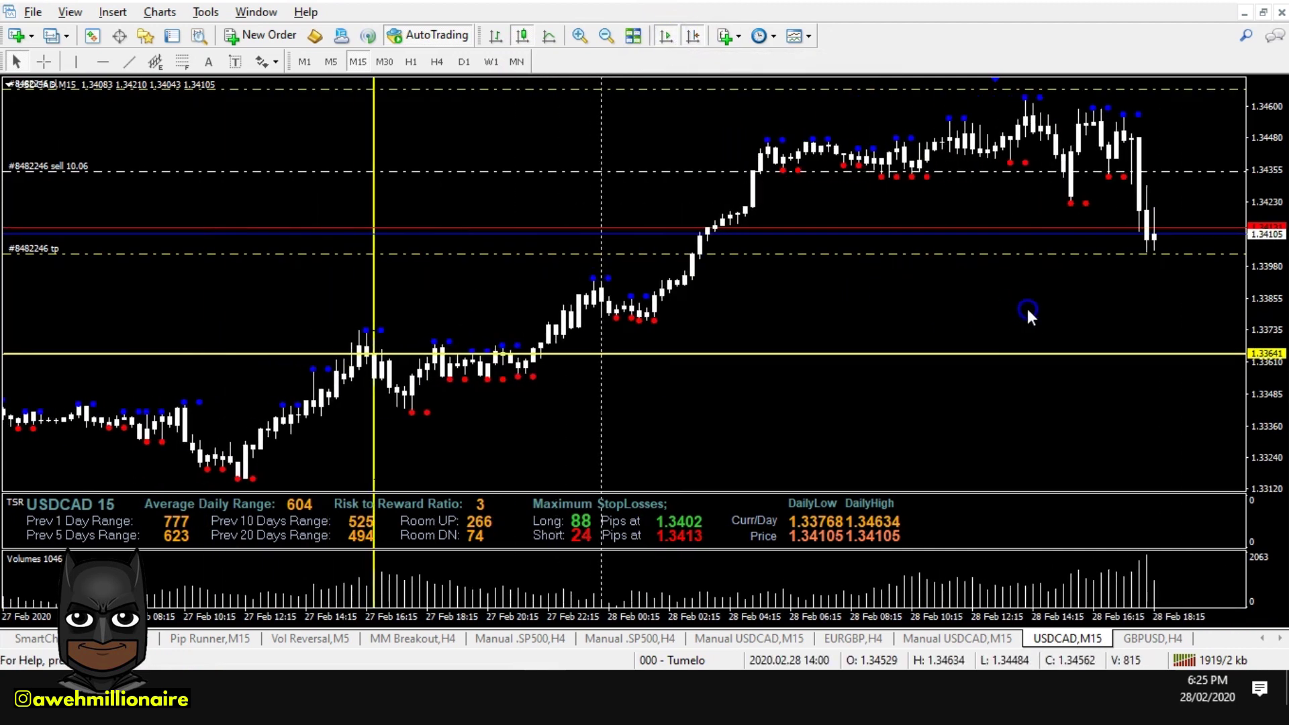
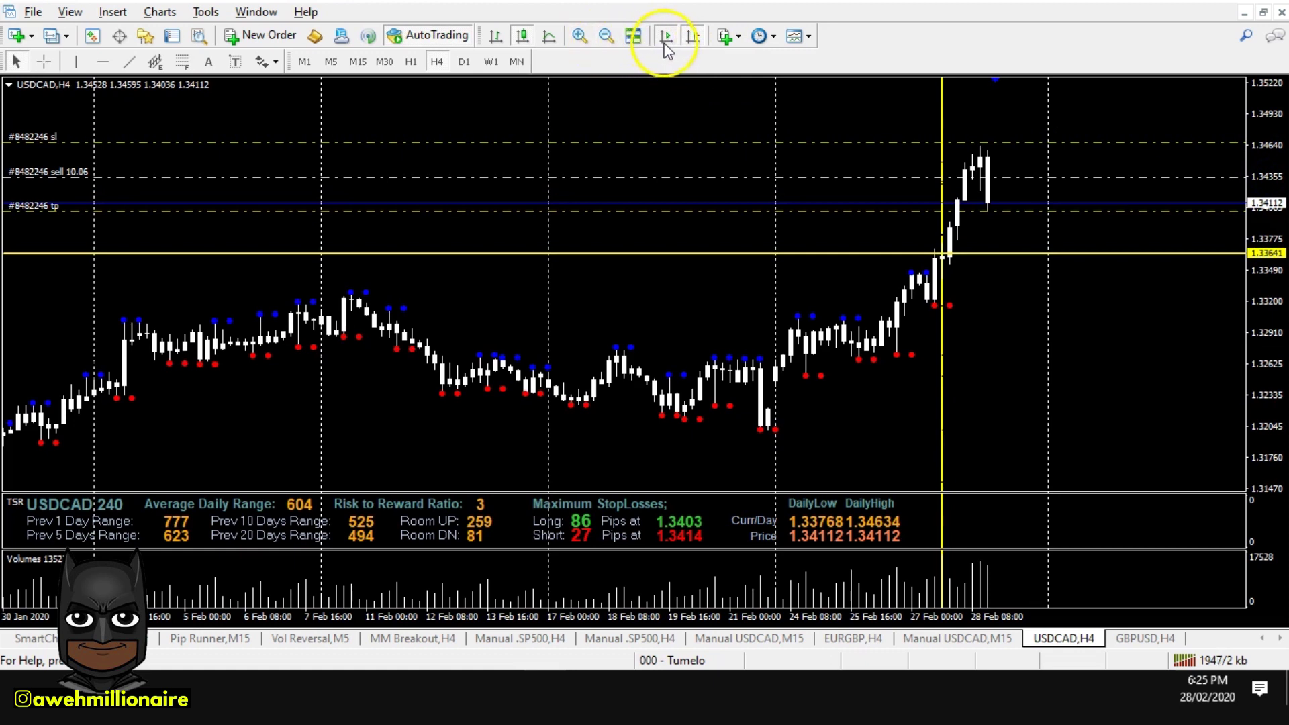
Examine the May to June 2019 price history on the USDCAD H4 chart around the 1.33641 level
scroll(726, 280, up, 10)
scroll(828, 302, up, 15)
scroll(950, 259, up, 20)
scroll(899, 246, up, 20)
scroll(985, 282, up, 20)
scroll(1110, 323, up, 8)
scroll(731, 288, up, 8)
scroll(763, 384, up, 6)
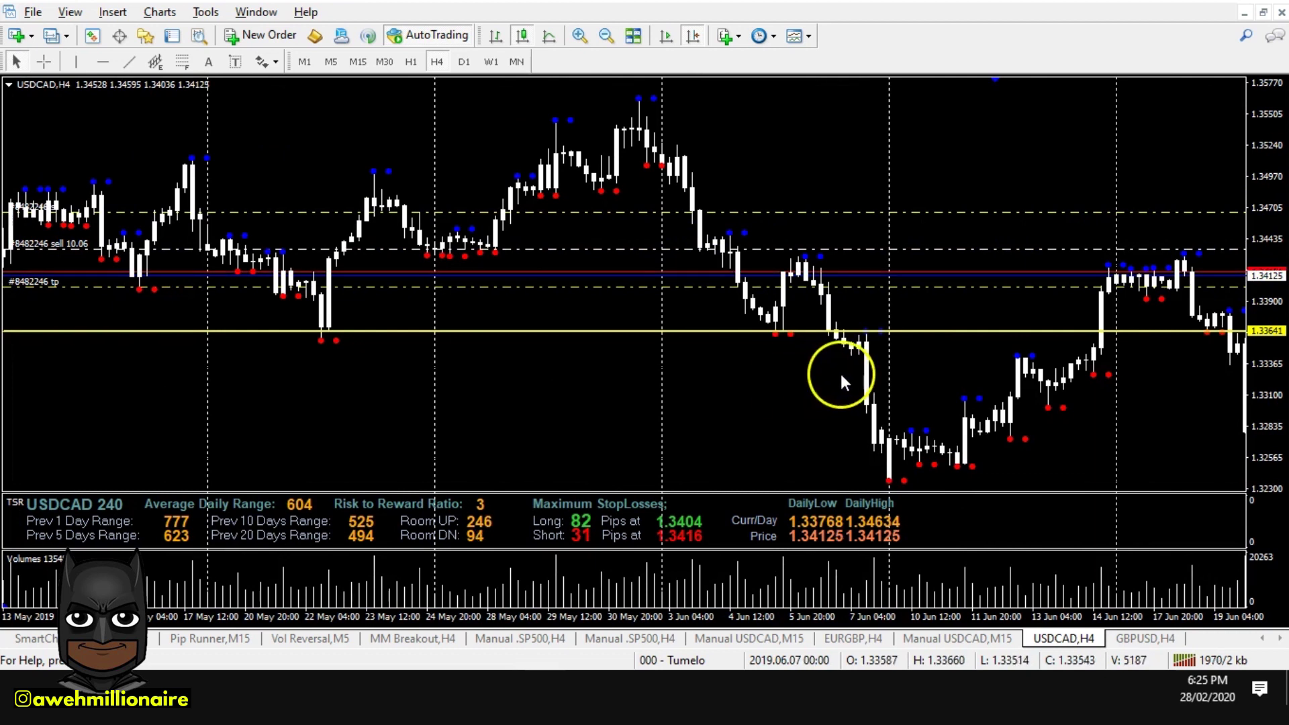
scroll(841, 376, down, 3)
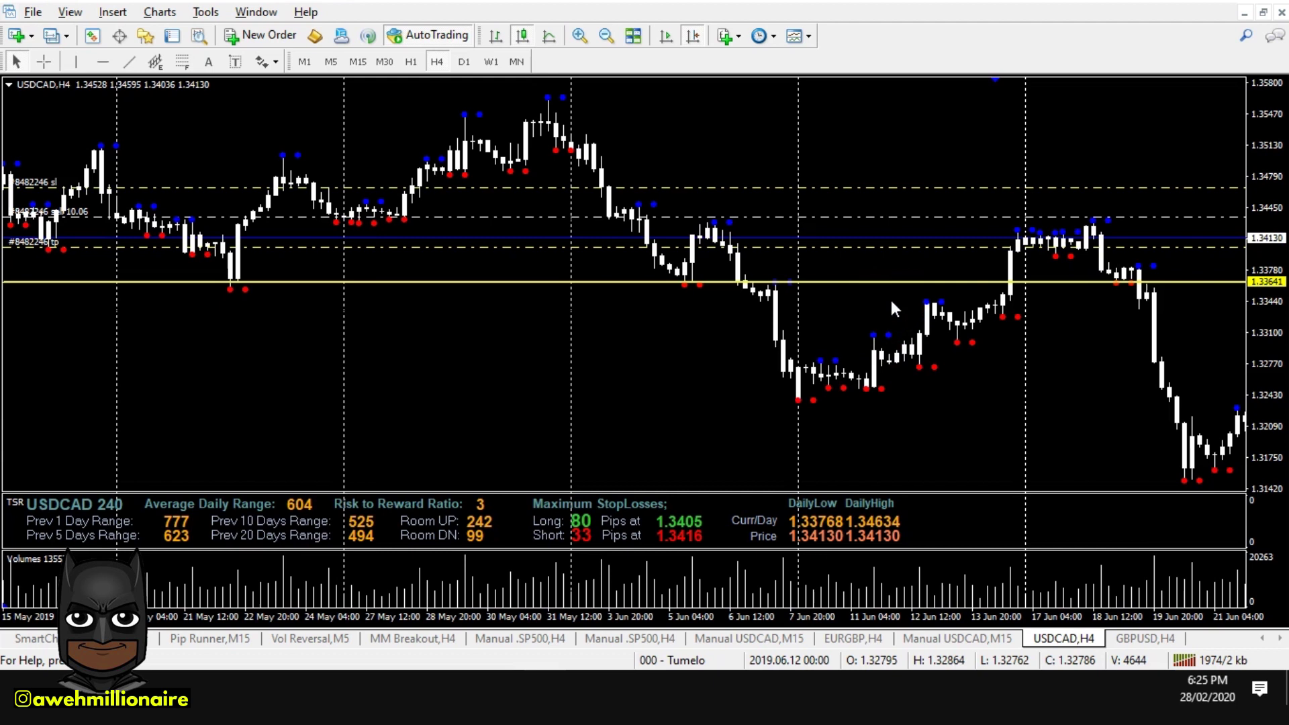
click(1018, 279)
click(1015, 241)
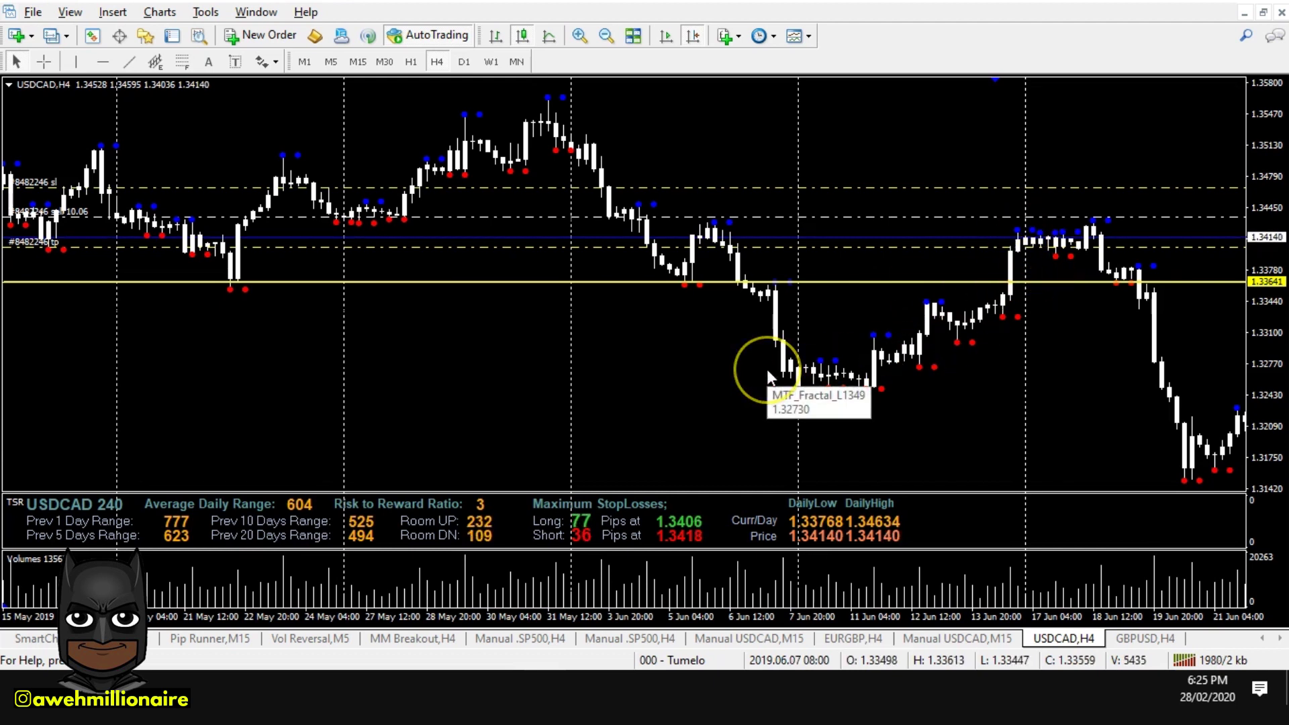
drag(735, 364, 687, 356)
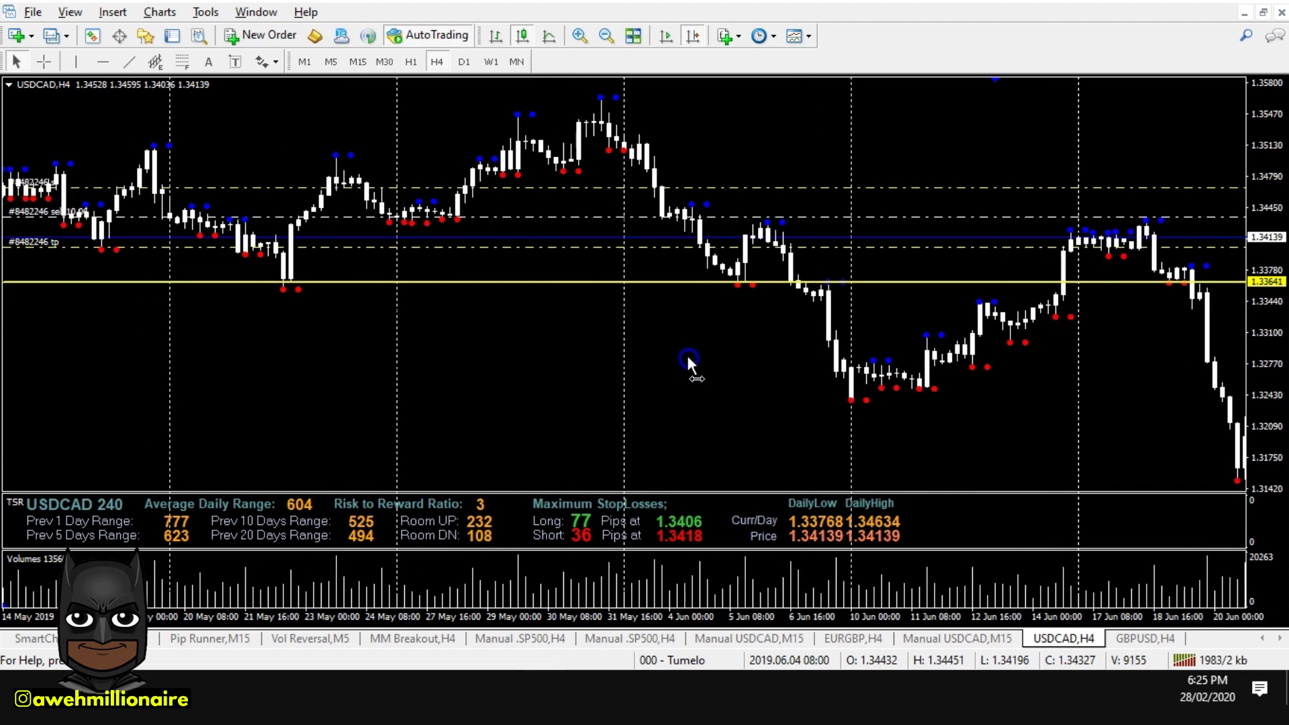
Mark the 4 June 2019 16:00 and 3 June 2019 16:00 high-volume H4 candles with vertical lines
click(77, 64)
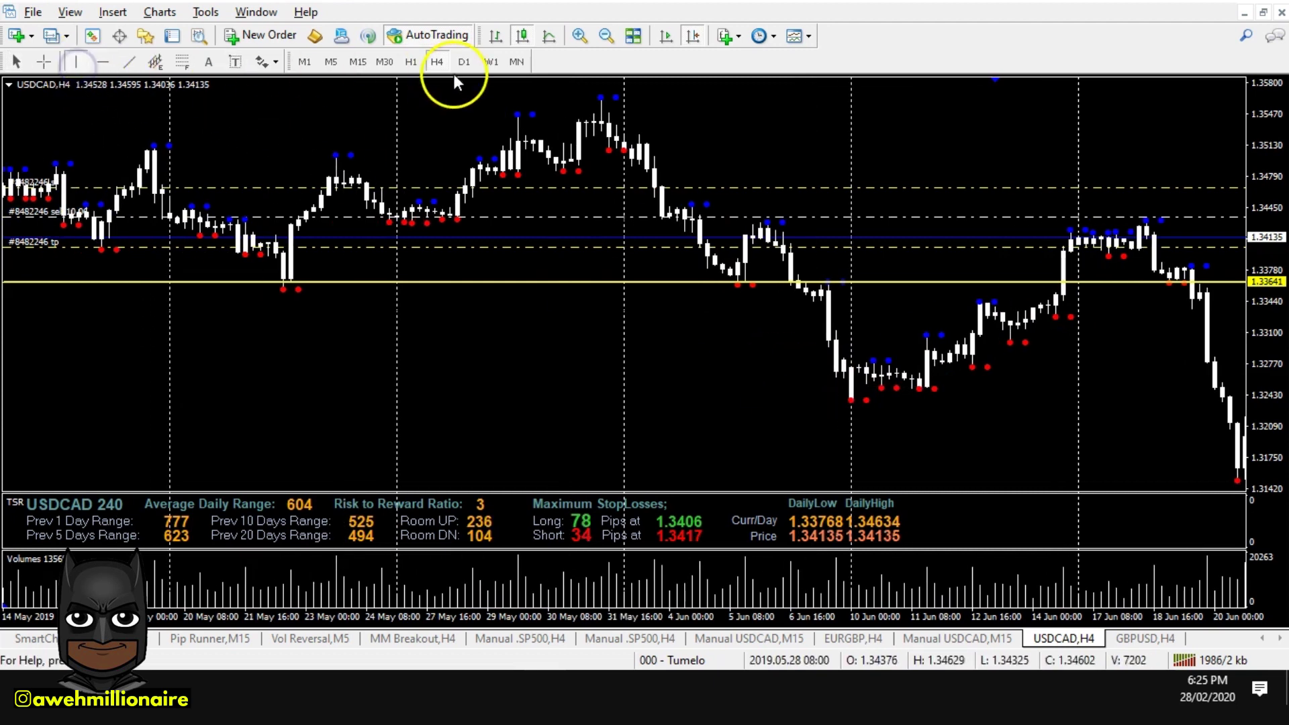
click(706, 149)
drag(704, 144, 701, 147)
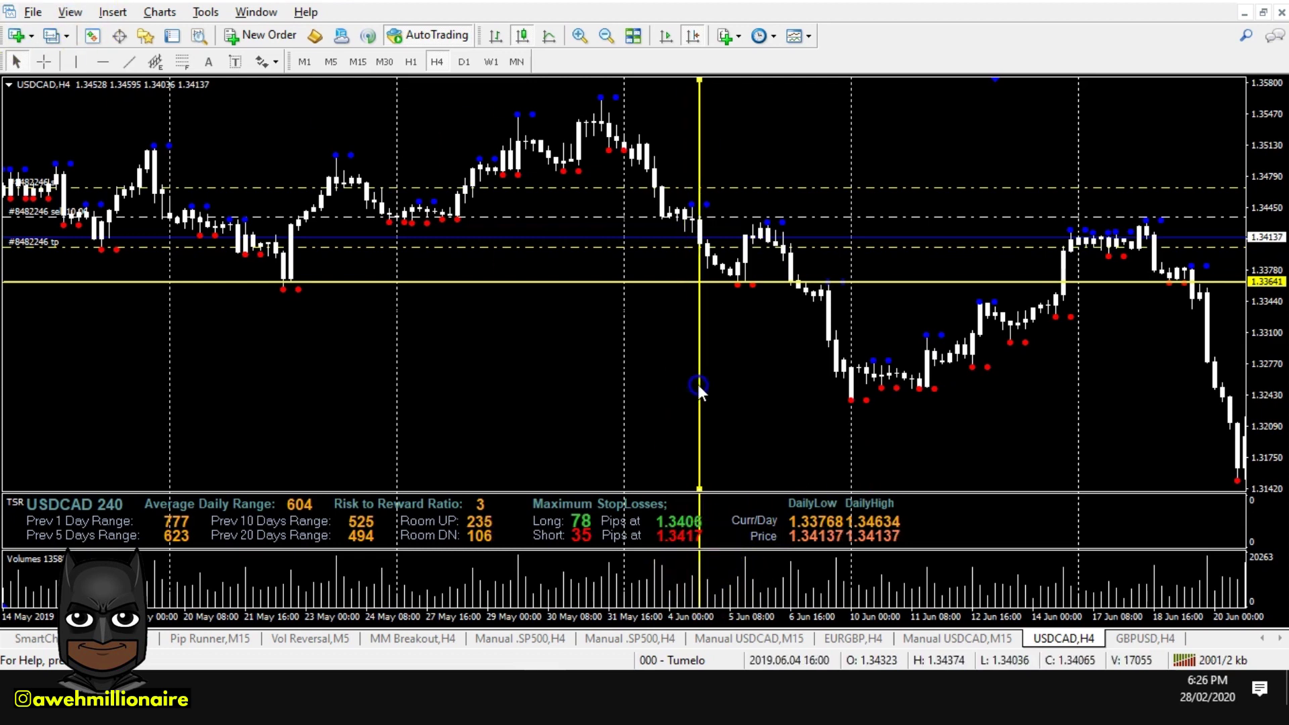
click(78, 63)
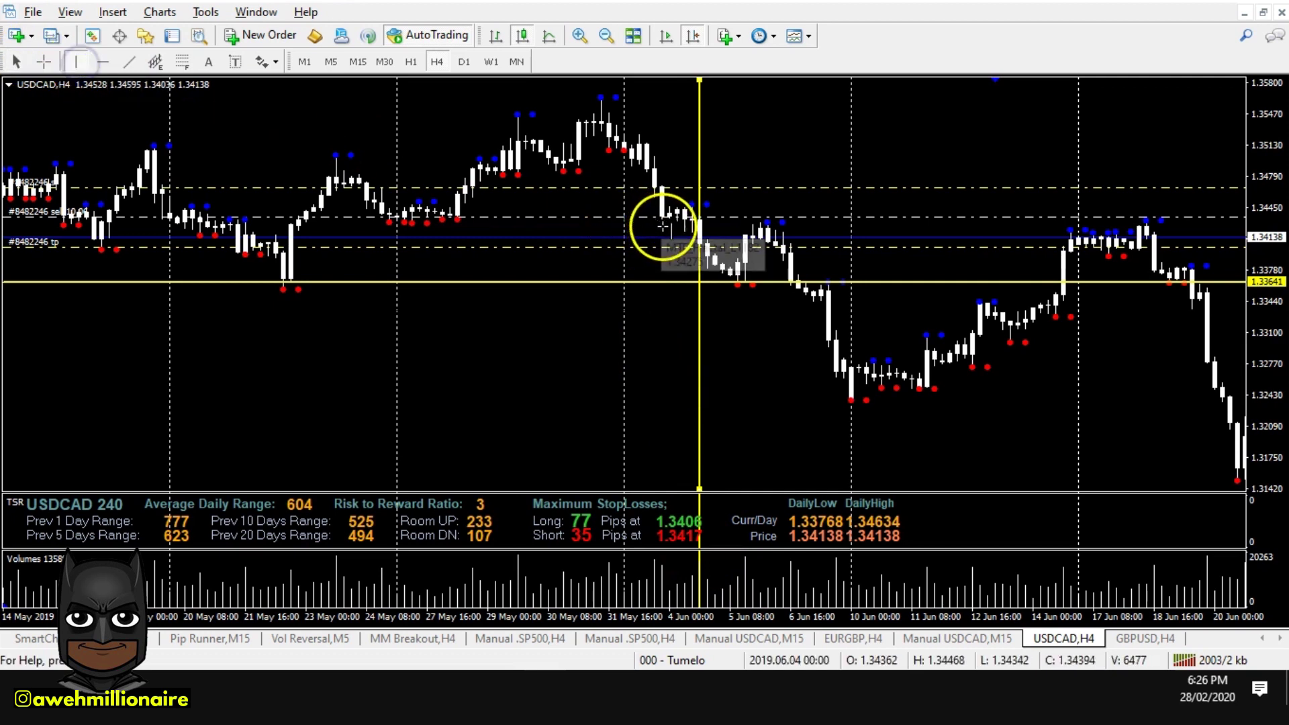
click(665, 166)
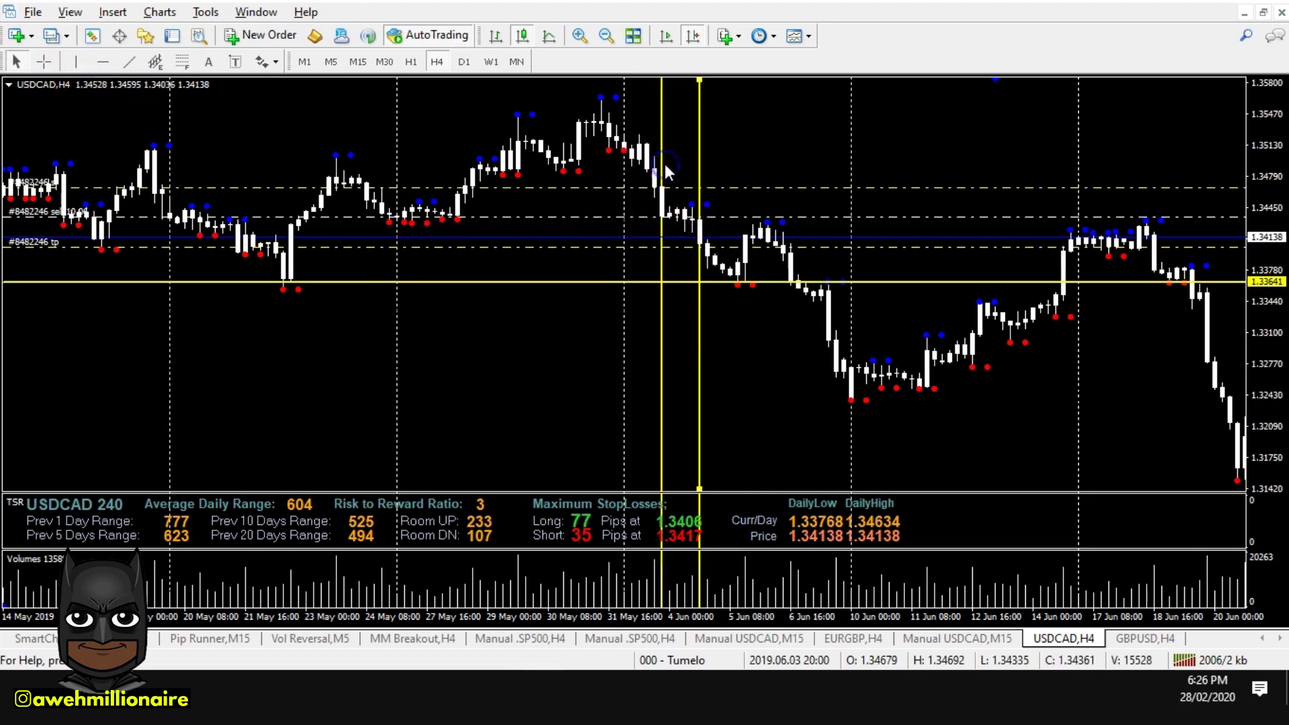
drag(657, 123, 655, 124)
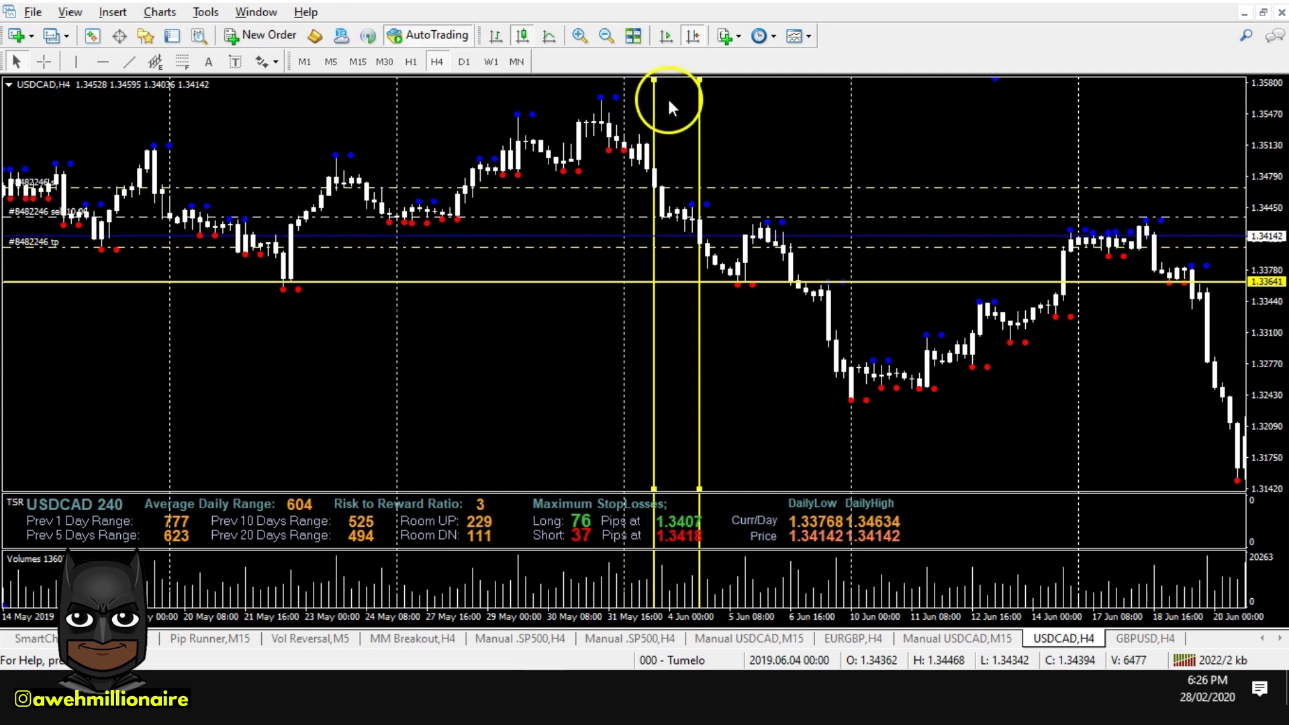
Look for the marked June 2019 candles on the M15 and M30 timeframes
drag(805, 116, 847, 119)
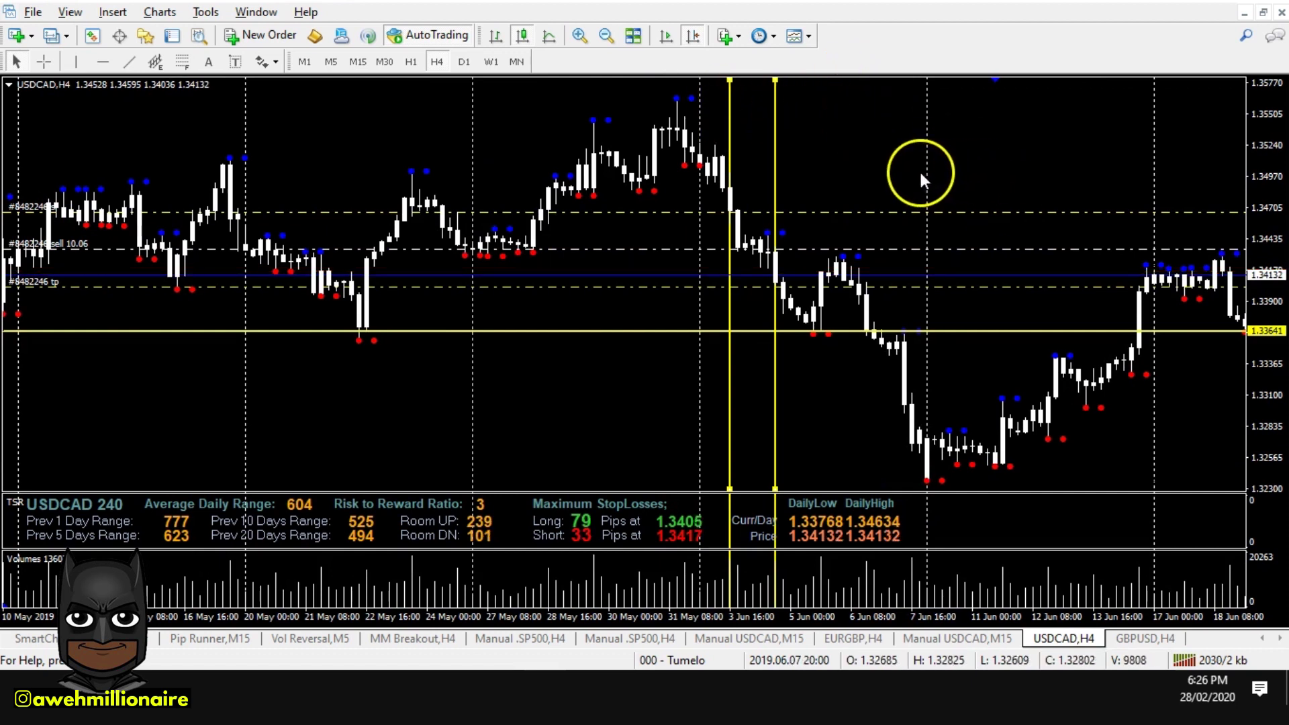
scroll(819, 161, up, 3)
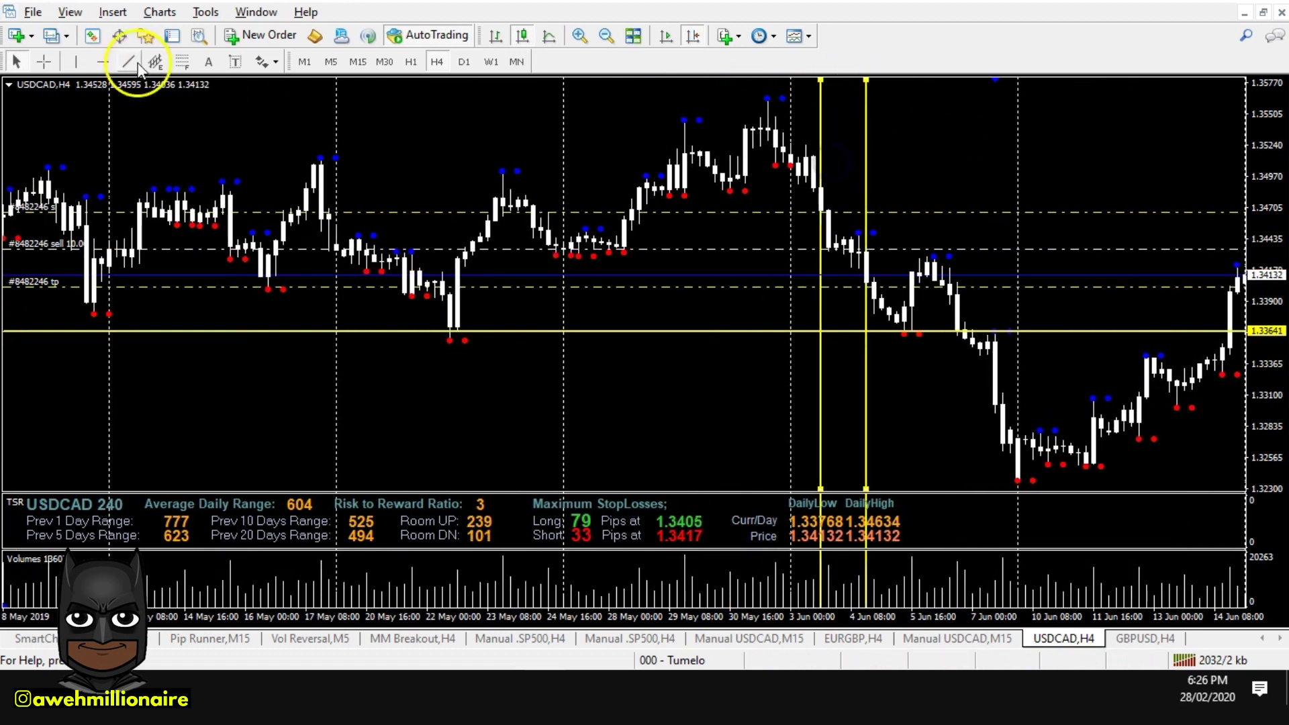
click(356, 61)
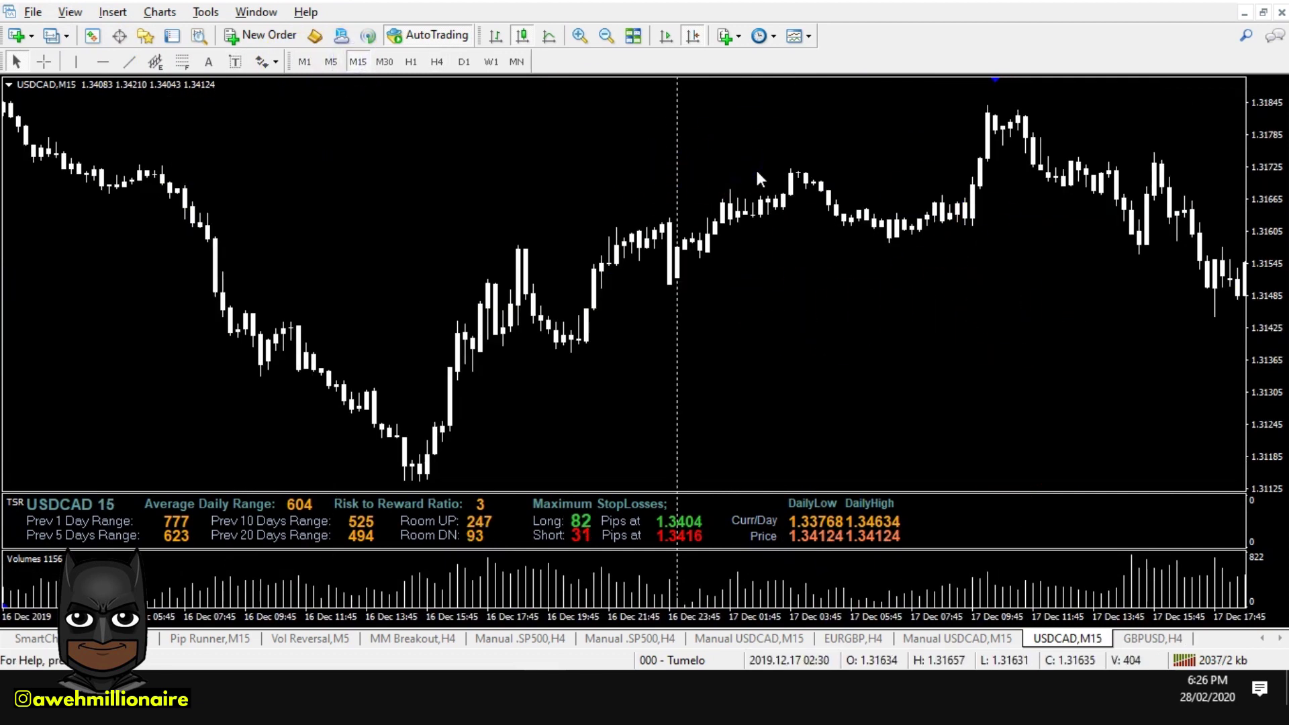
scroll(897, 287, down, 2)
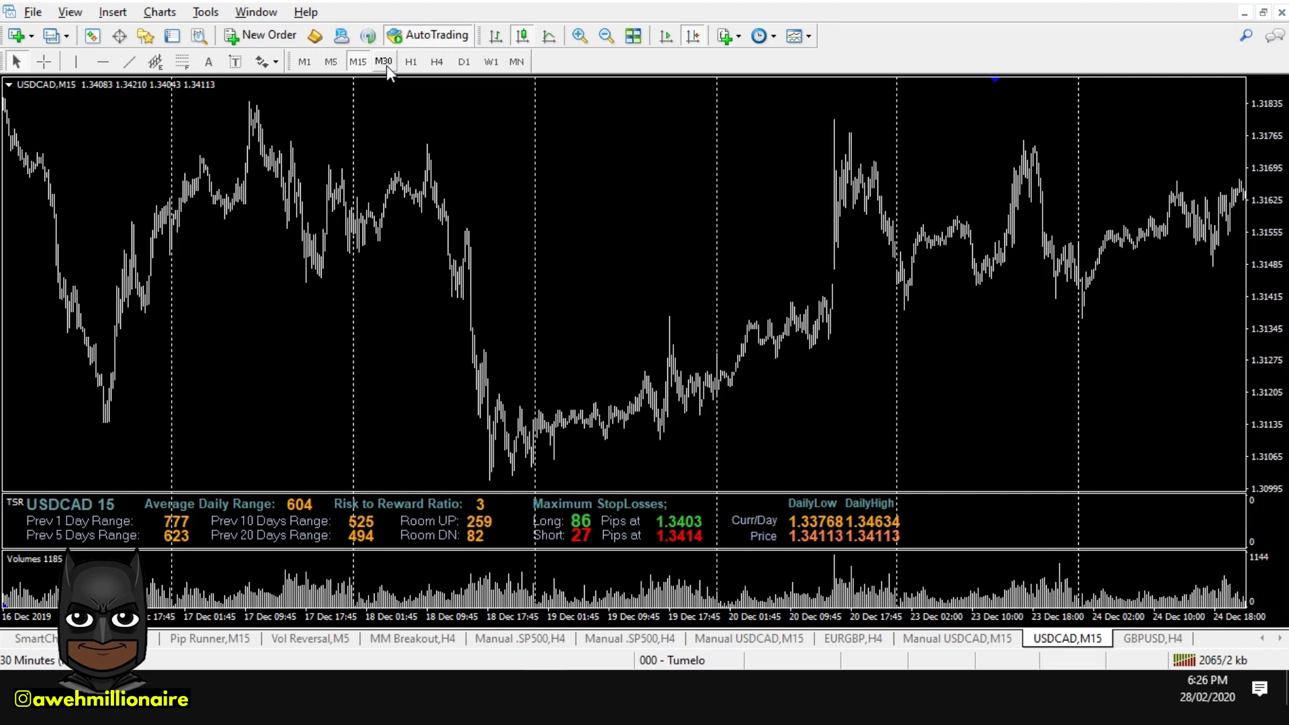
click(384, 64)
drag(537, 110, 1148, 253)
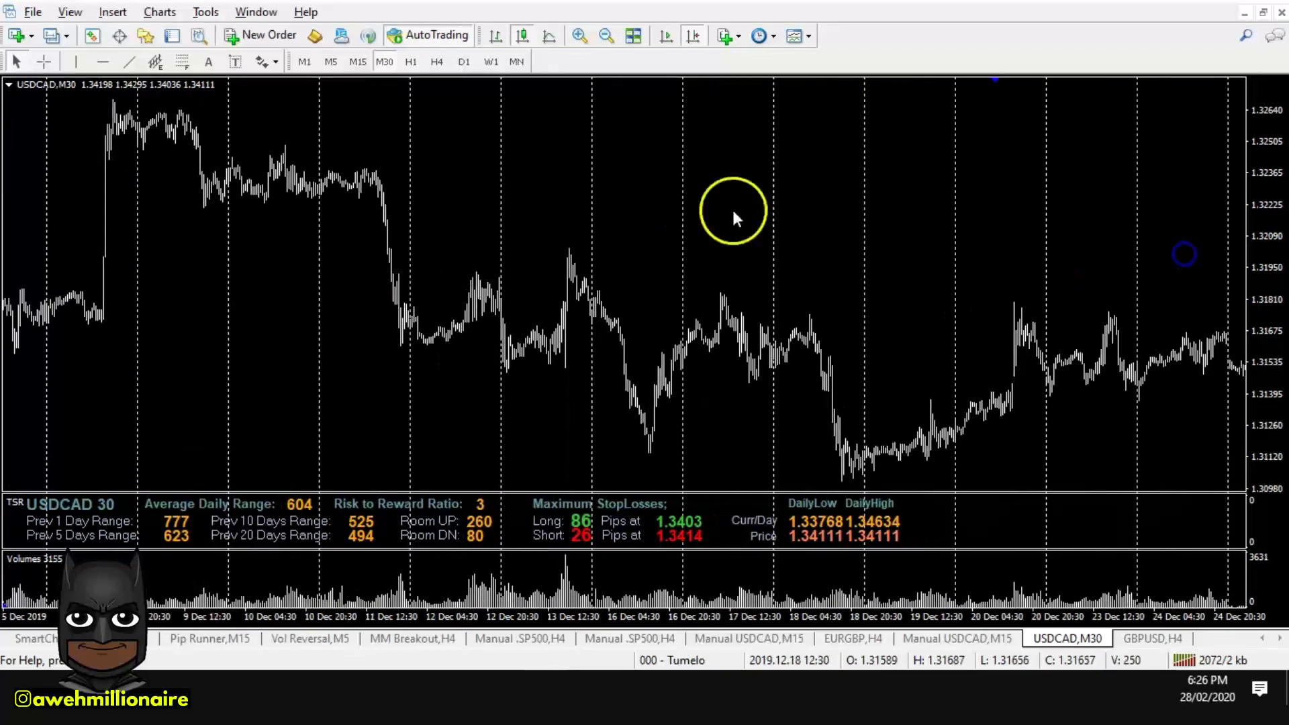
Switch the chart to H1 and bring the two marked June 2019 candles into close view
click(410, 63)
drag(483, 106, 1163, 196)
drag(429, 201, 582, 247)
drag(377, 131, 861, 135)
click(581, 39)
drag(1055, 180, 698, 174)
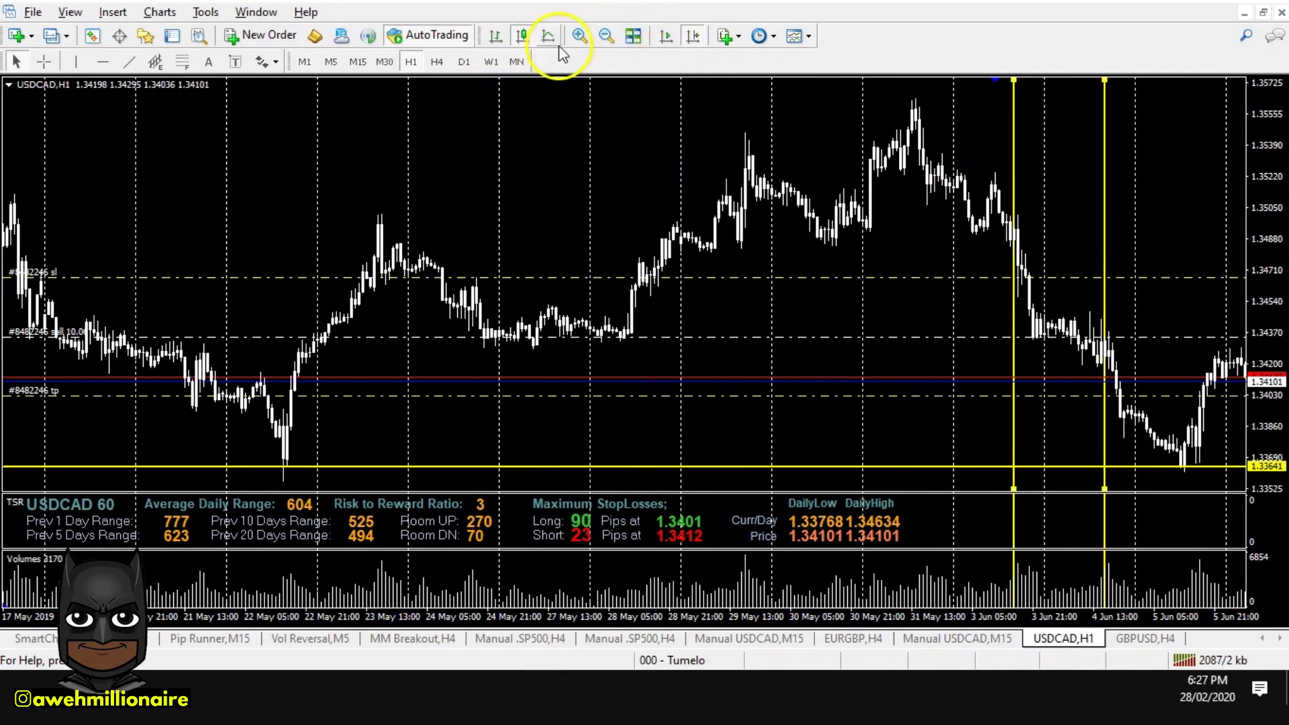
click(580, 36)
drag(956, 147, 532, 139)
mouse_move(1125, 126)
mouse_down()
mouse_move(642, 107)
mouse_move(910, 162)
mouse_move(853, 165)
mouse_up()
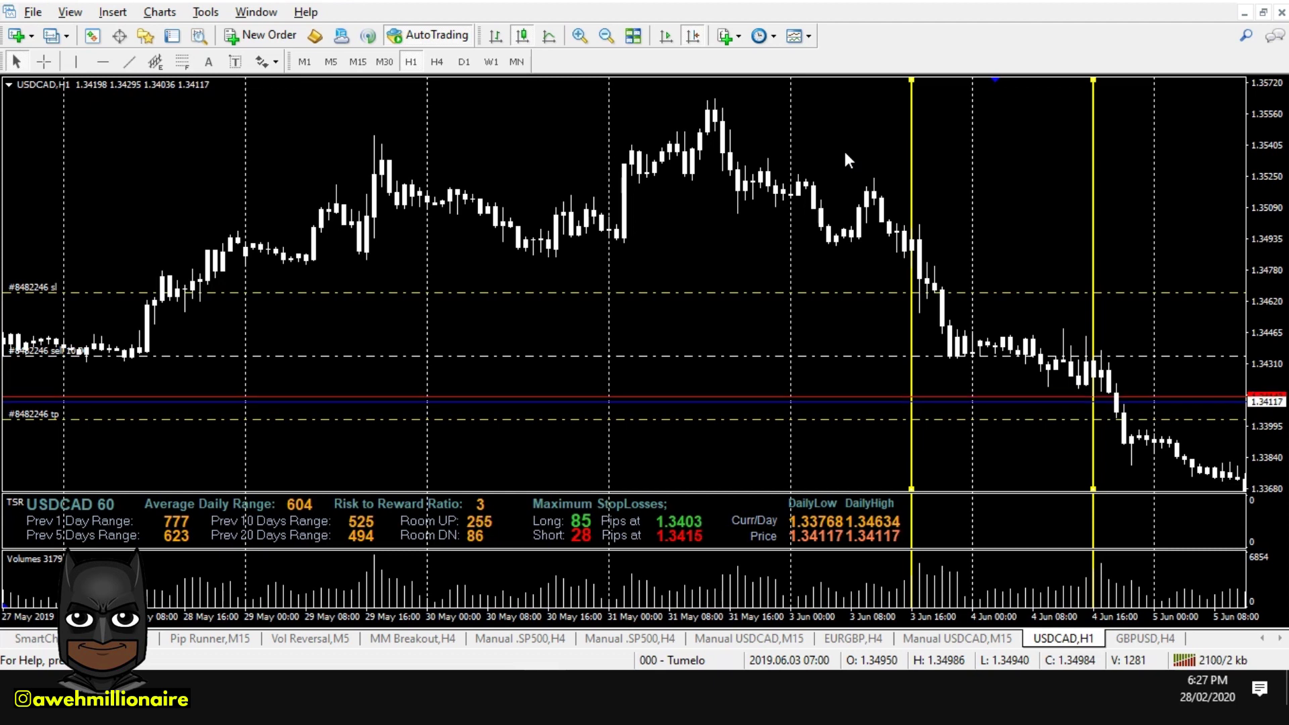
click(840, 159)
click(1000, 202)
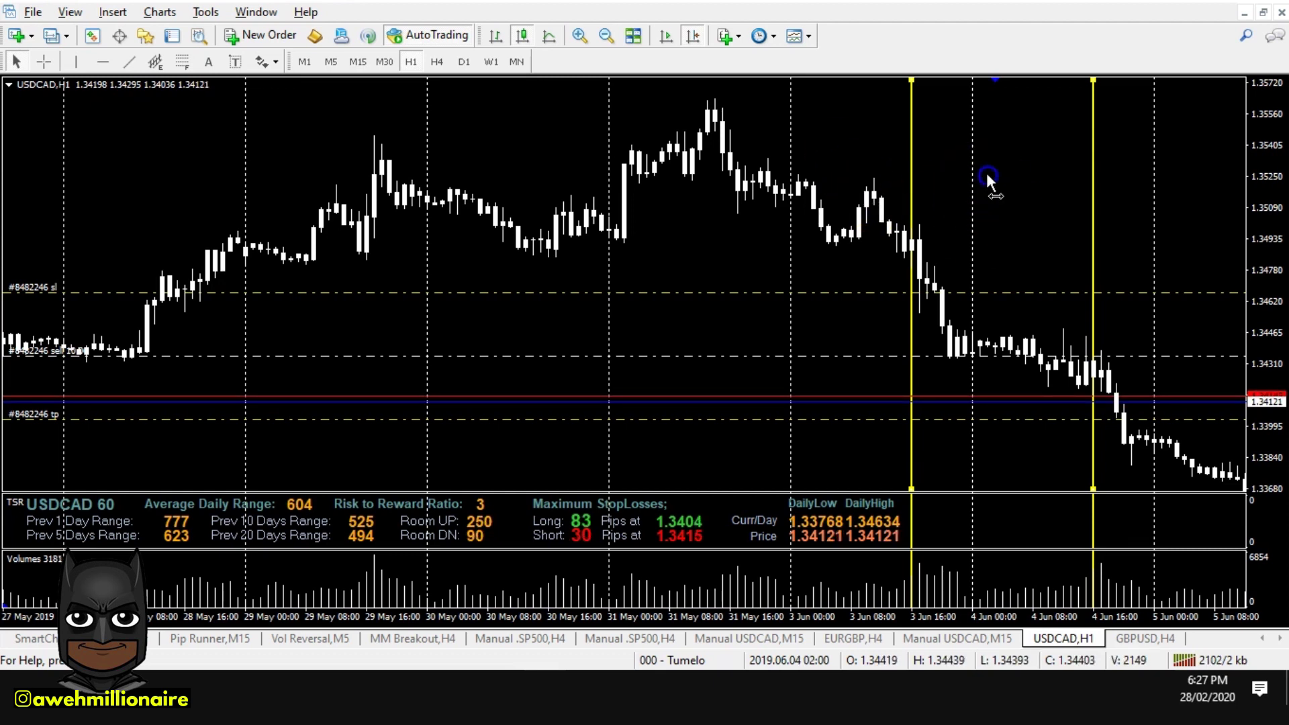
Move the 4 June vertical line onto the high-volume 17:00 candle on the H1 chart
scroll(957, 170, down, 3)
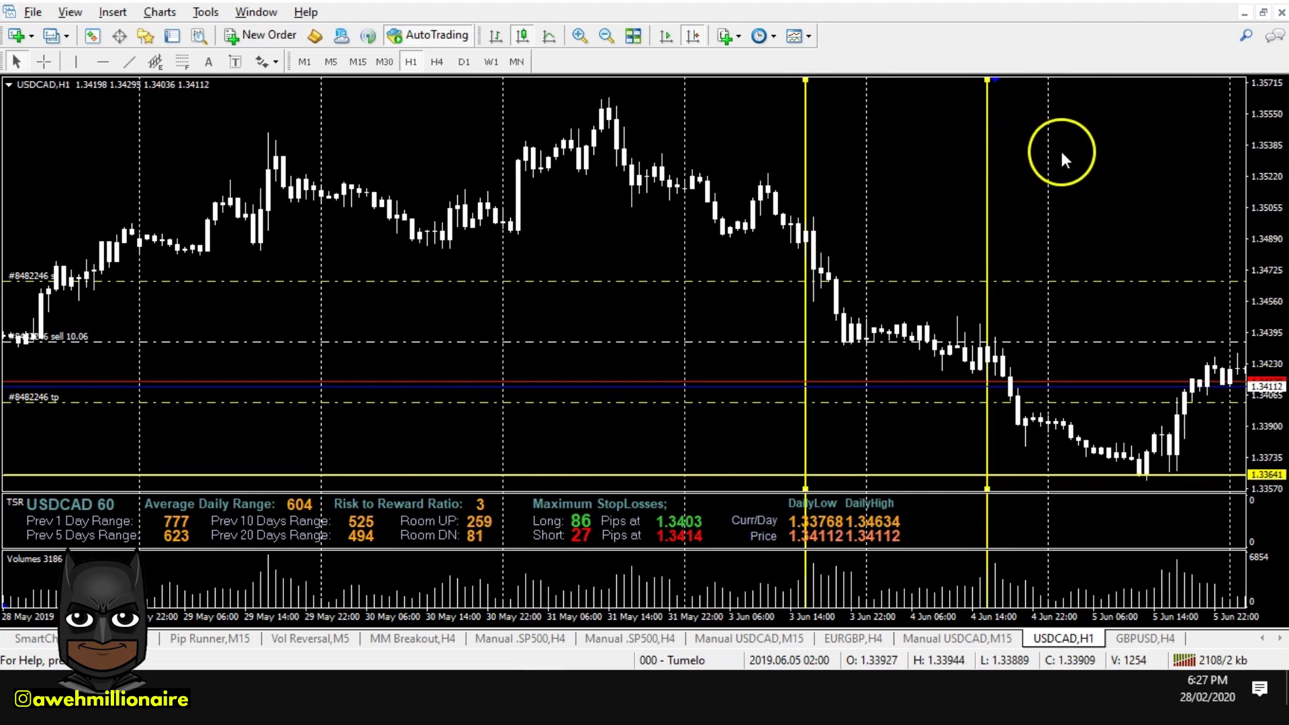
scroll(1064, 150, down, 3)
click(849, 238)
mouse_move(869, 213)
mouse_down()
mouse_move(884, 206)
mouse_move(867, 213)
mouse_up()
click(897, 557)
drag(871, 568, 881, 229)
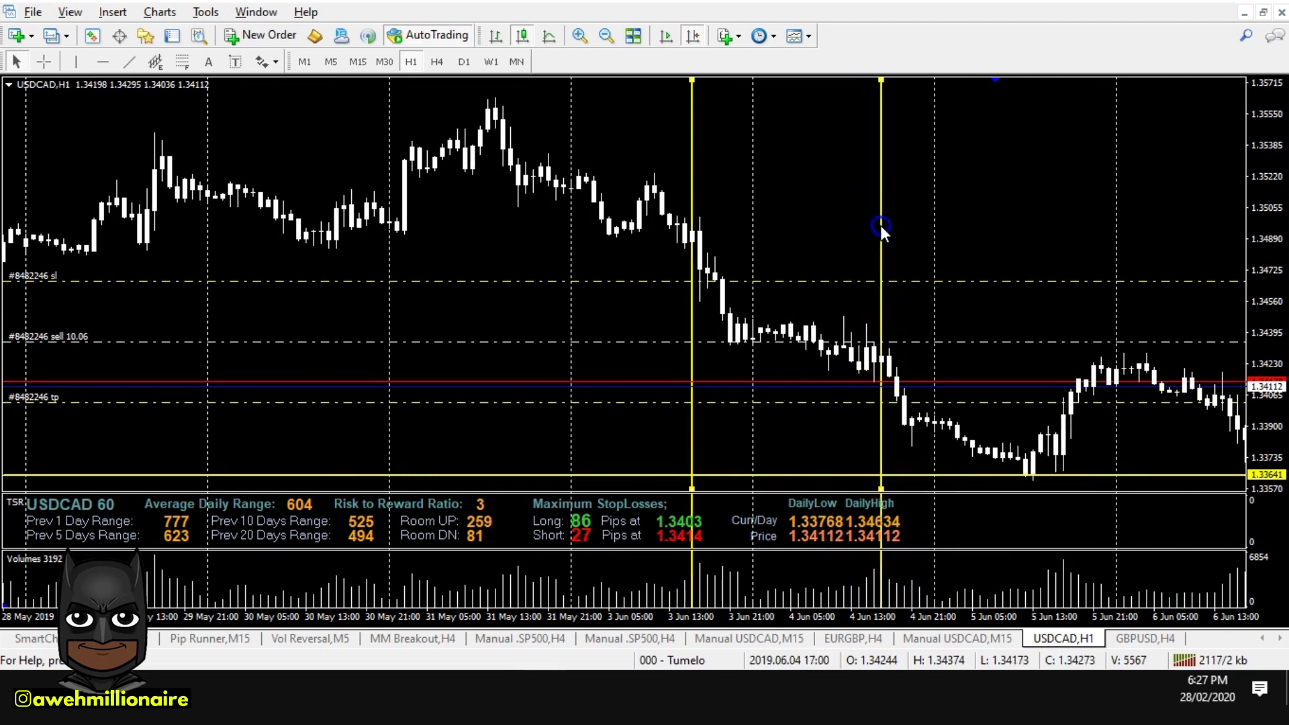
Draw a horizontal line at about 1.34238, near the open of the 4 June 17:00 candle
click(103, 61)
drag(894, 403, 883, 362)
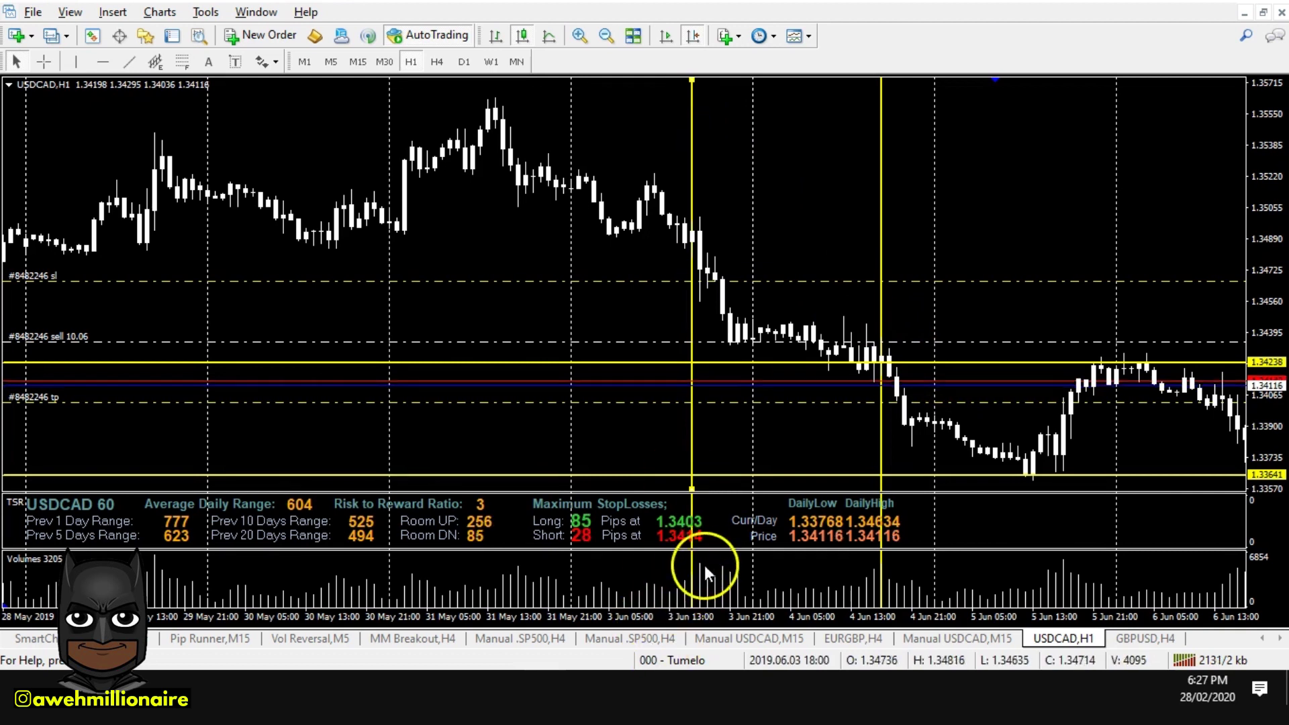
Move the 3 June vertical line onto the 17:00 candle on the H1 chart
drag(718, 223, 695, 184)
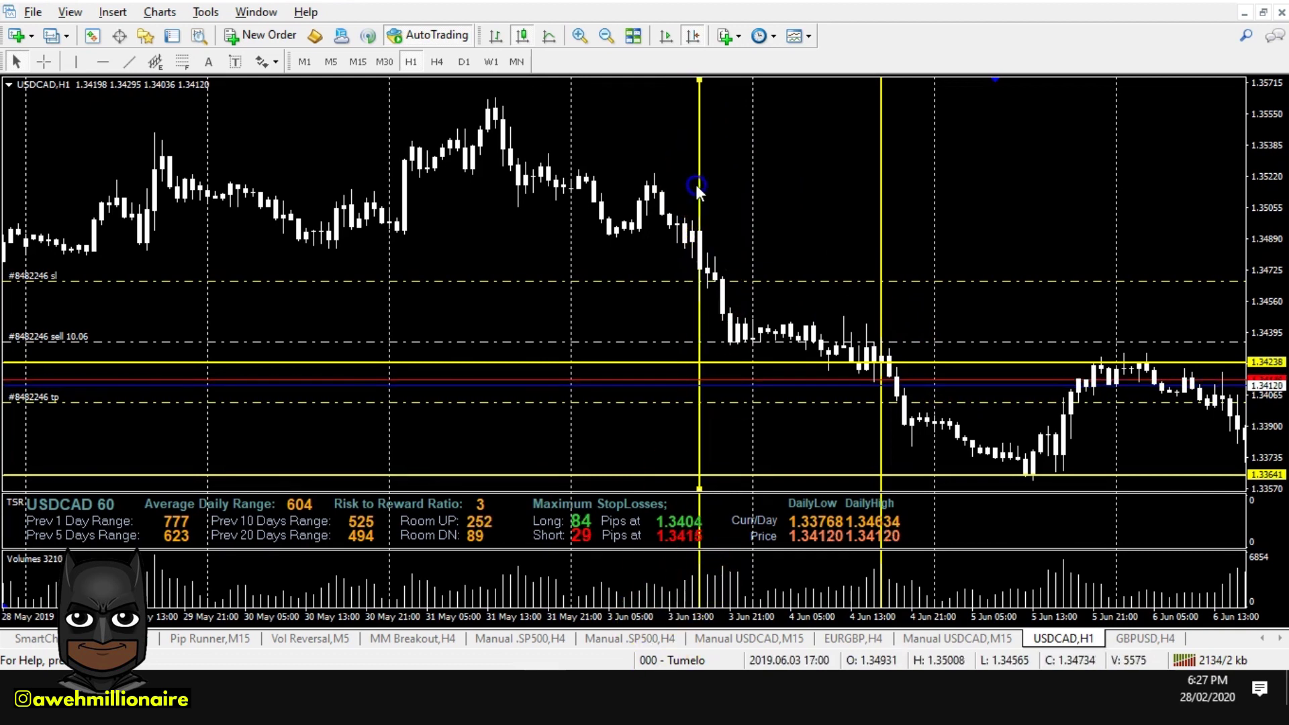
Draw a horizontal line at about 1.34937, near the open of the 3 June 17:00 candle
click(103, 61)
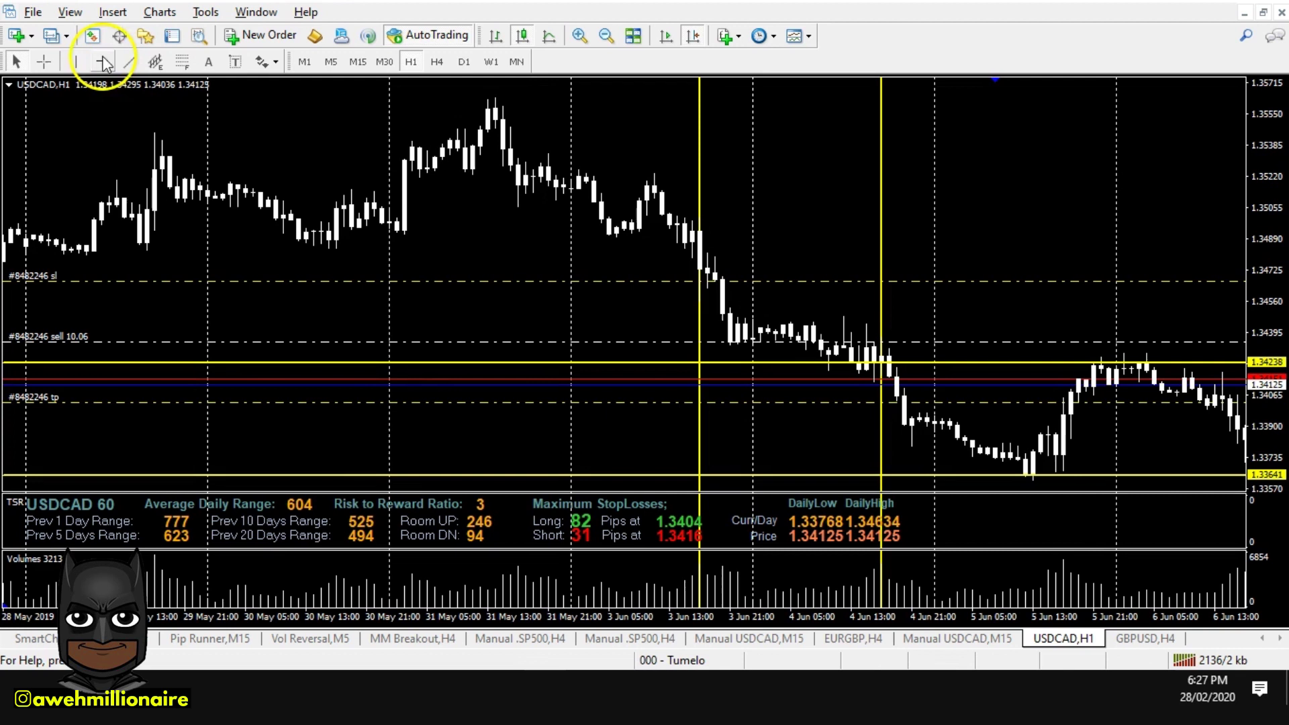
click(708, 230)
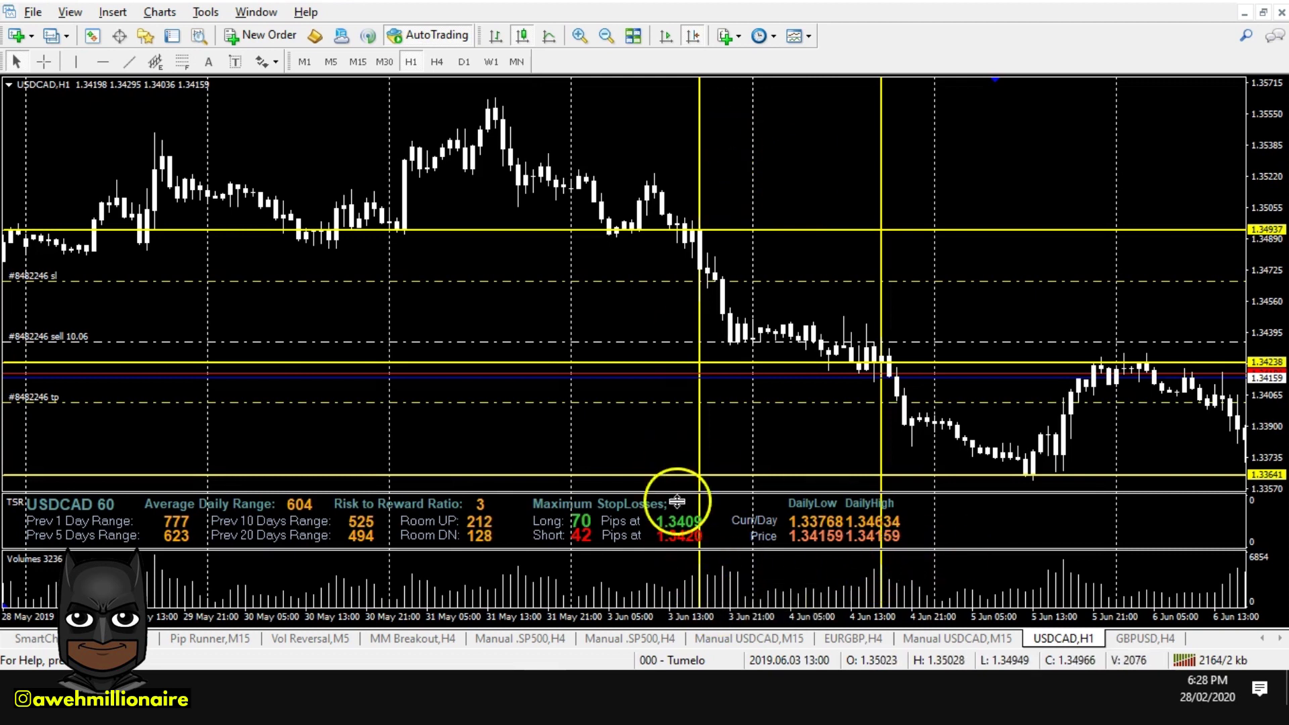
click(82, 65)
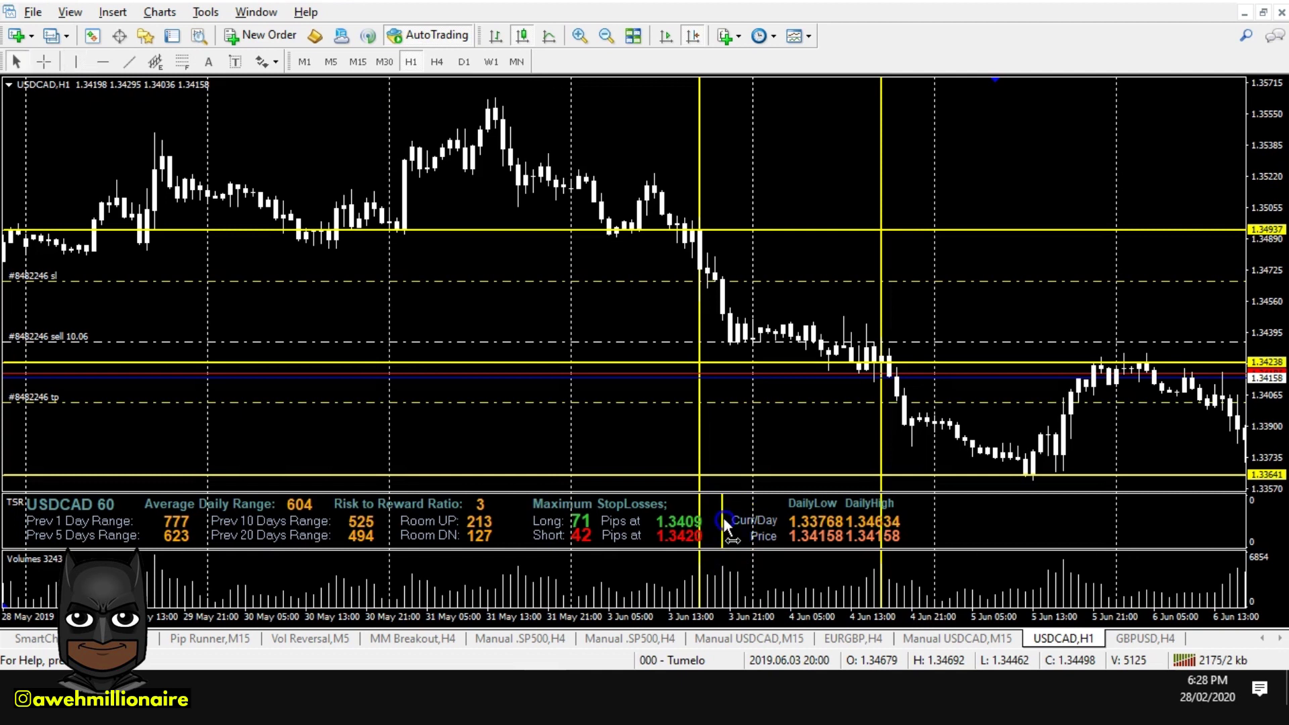
right_click(722, 520)
click(765, 382)
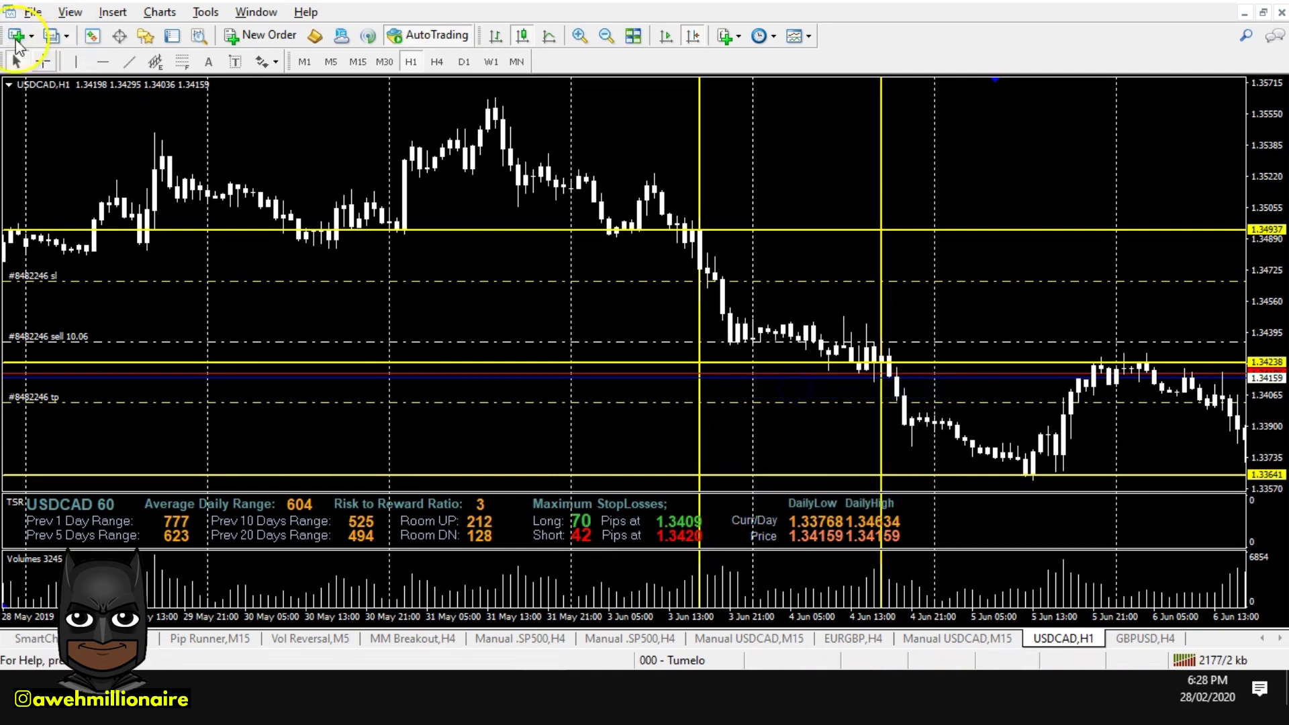
Mark the 3 June 20:00 candle with a vertical line and draw a horizontal line at about 1.34677, near its open
click(75, 61)
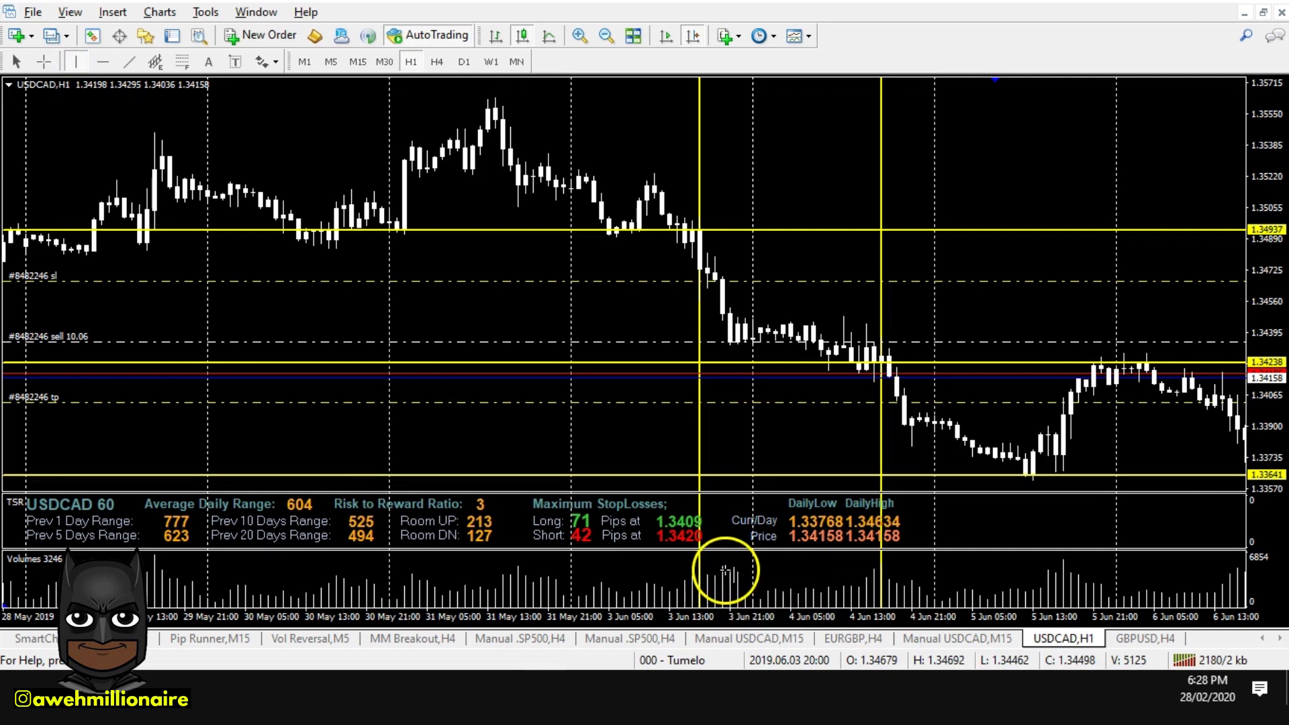
click(723, 360)
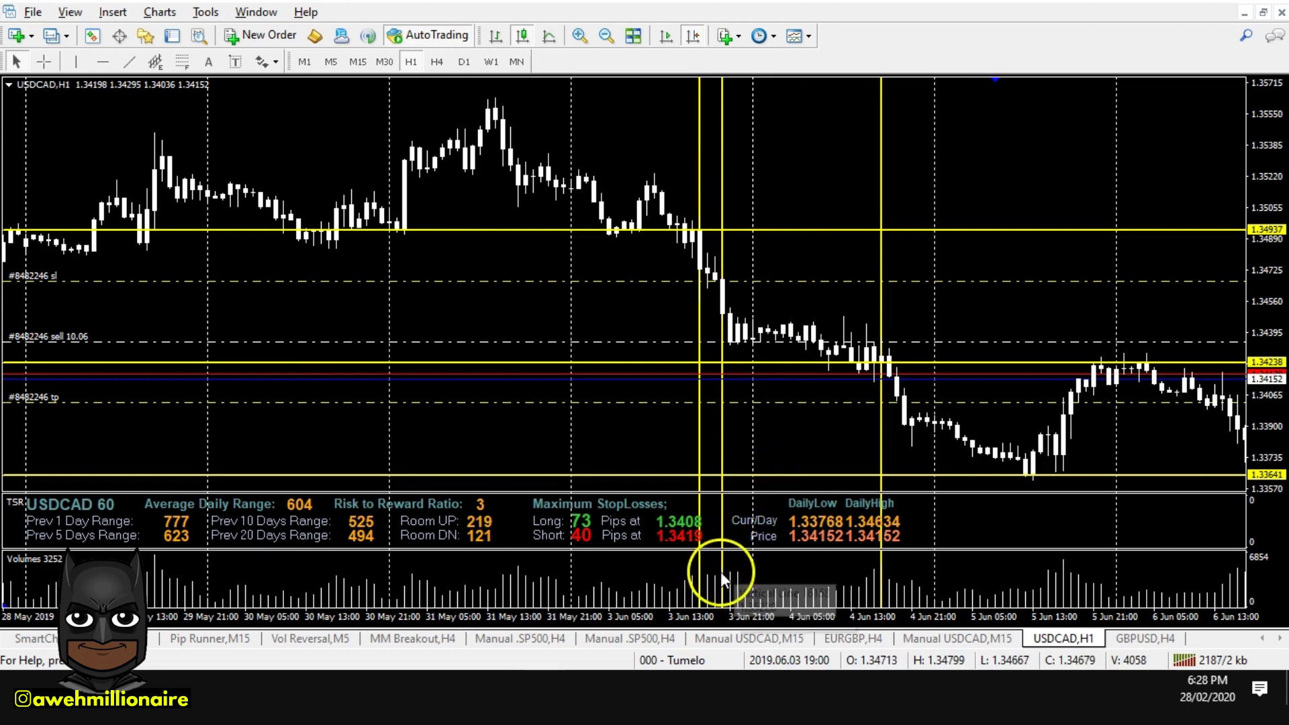
click(107, 62)
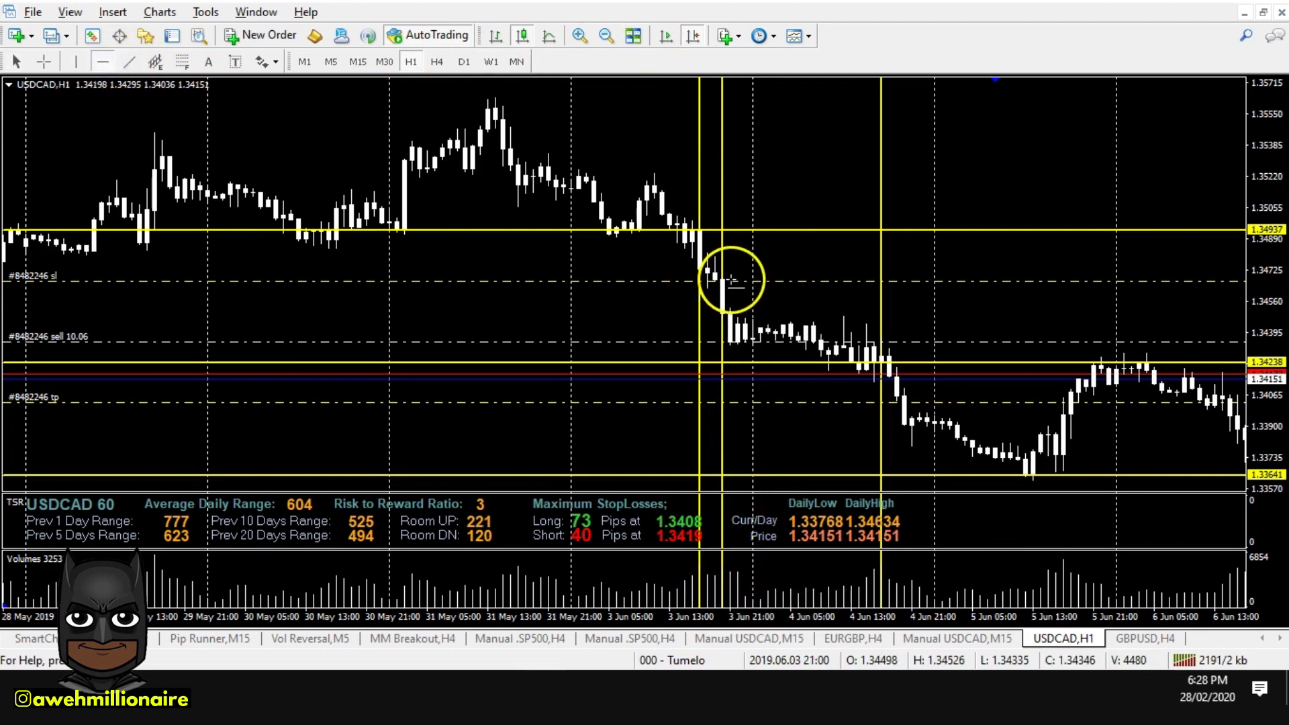
click(732, 279)
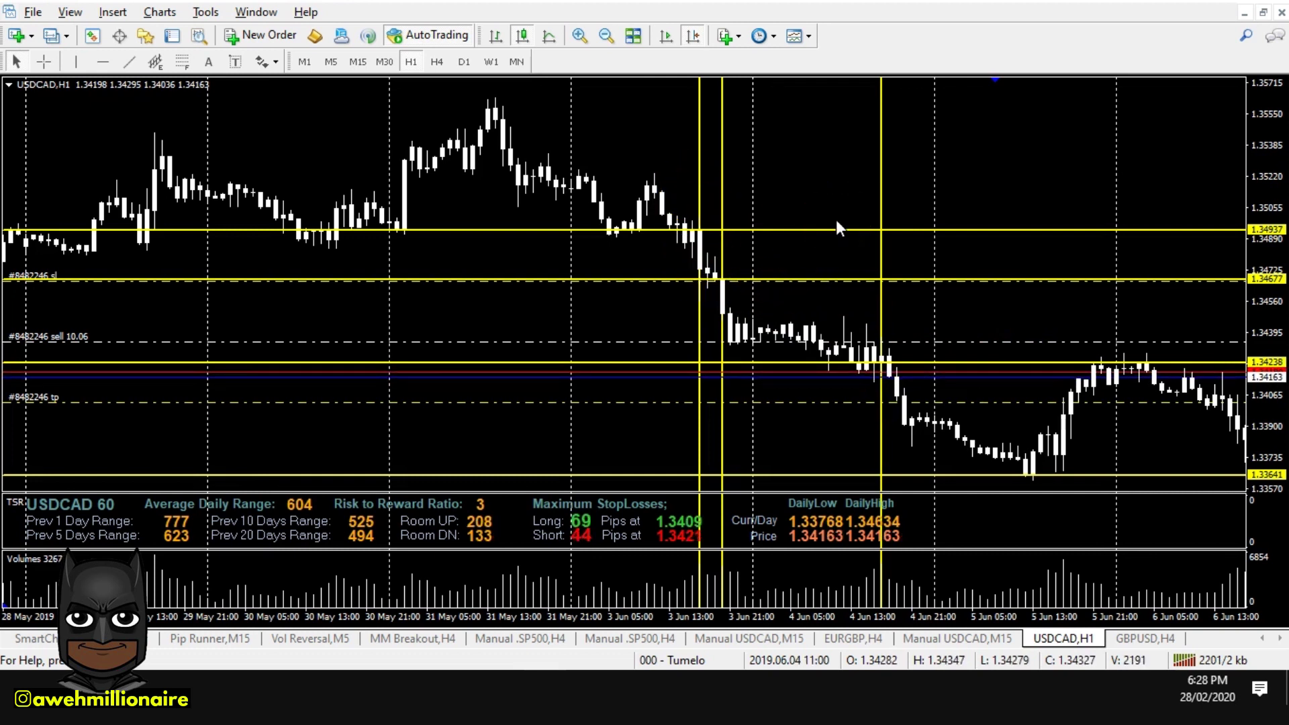
Return to the latest candles, switch the chart to M15 and compress the price scale until the 1.34937 level fits in view
click(659, 36)
click(436, 62)
drag(1266, 179, 1278, 302)
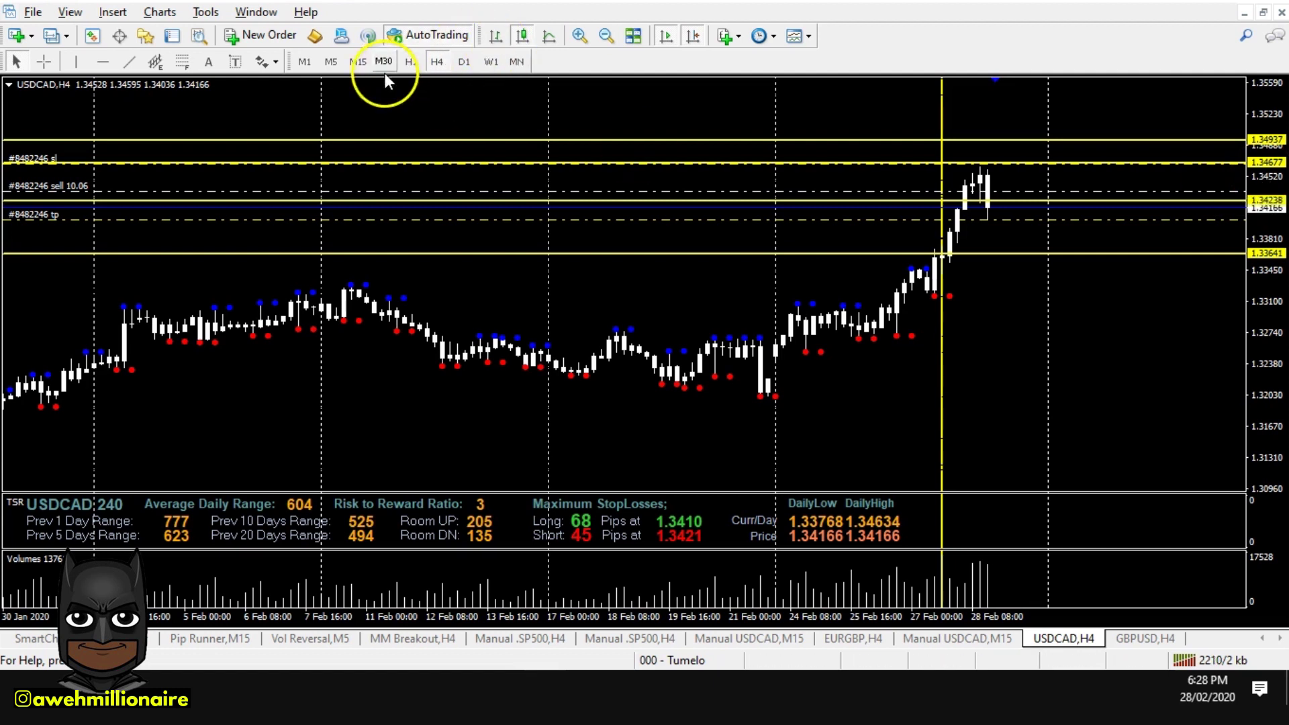
click(360, 61)
drag(1272, 329, 1270, 285)
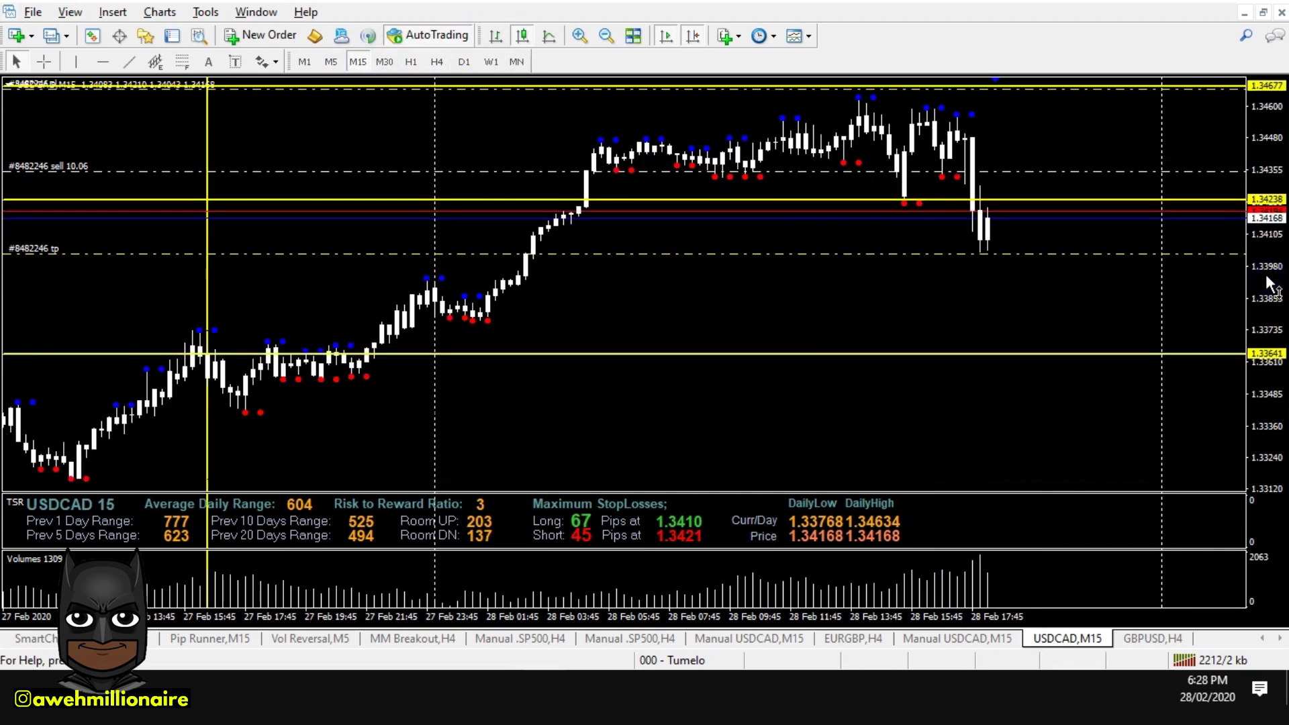
drag(1245, 214, 1255, 245)
click(1273, 295)
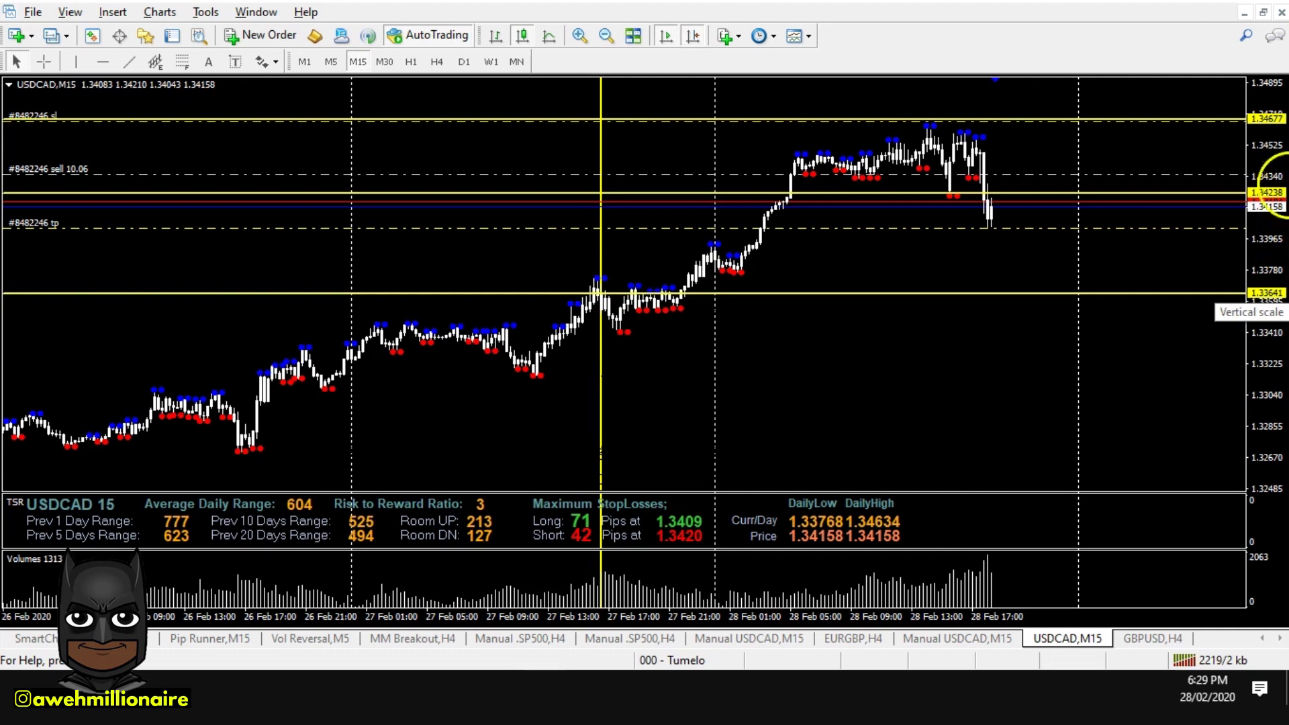
drag(1266, 181, 1265, 187)
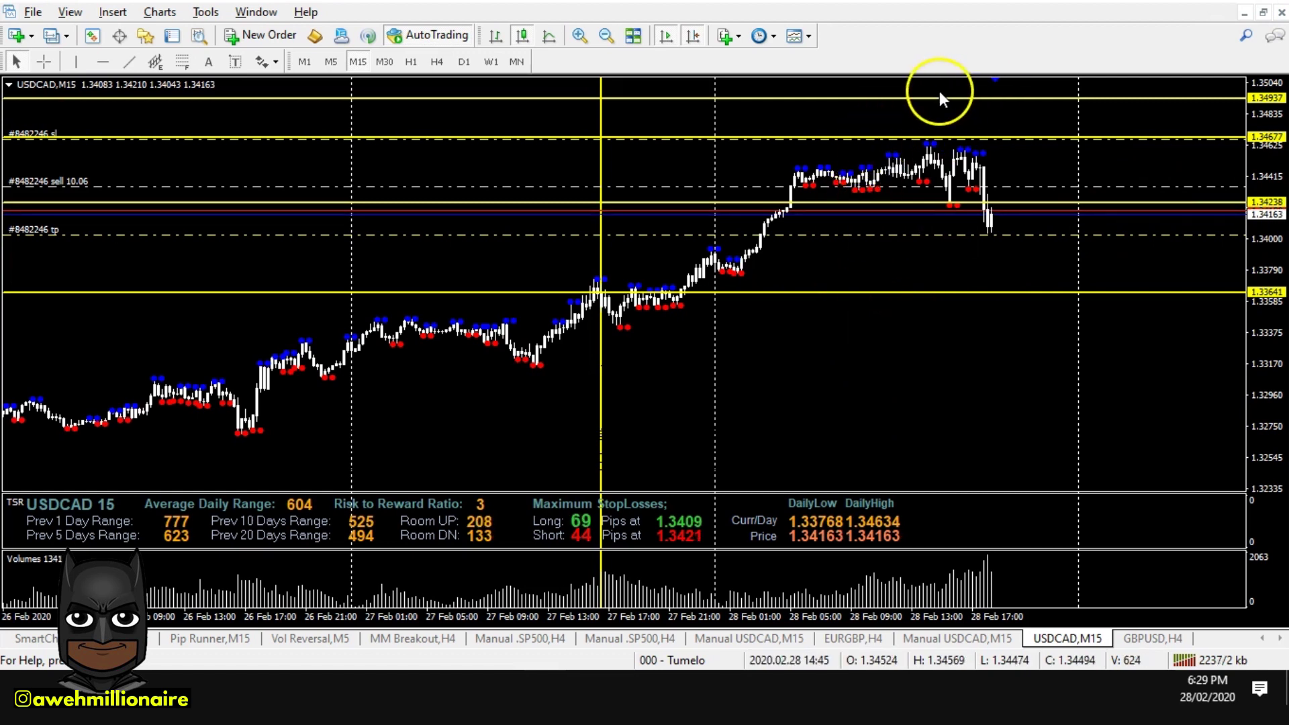
Draw a trend line along the steep early 28 February rally, starting near the 1.33641 level
click(129, 61)
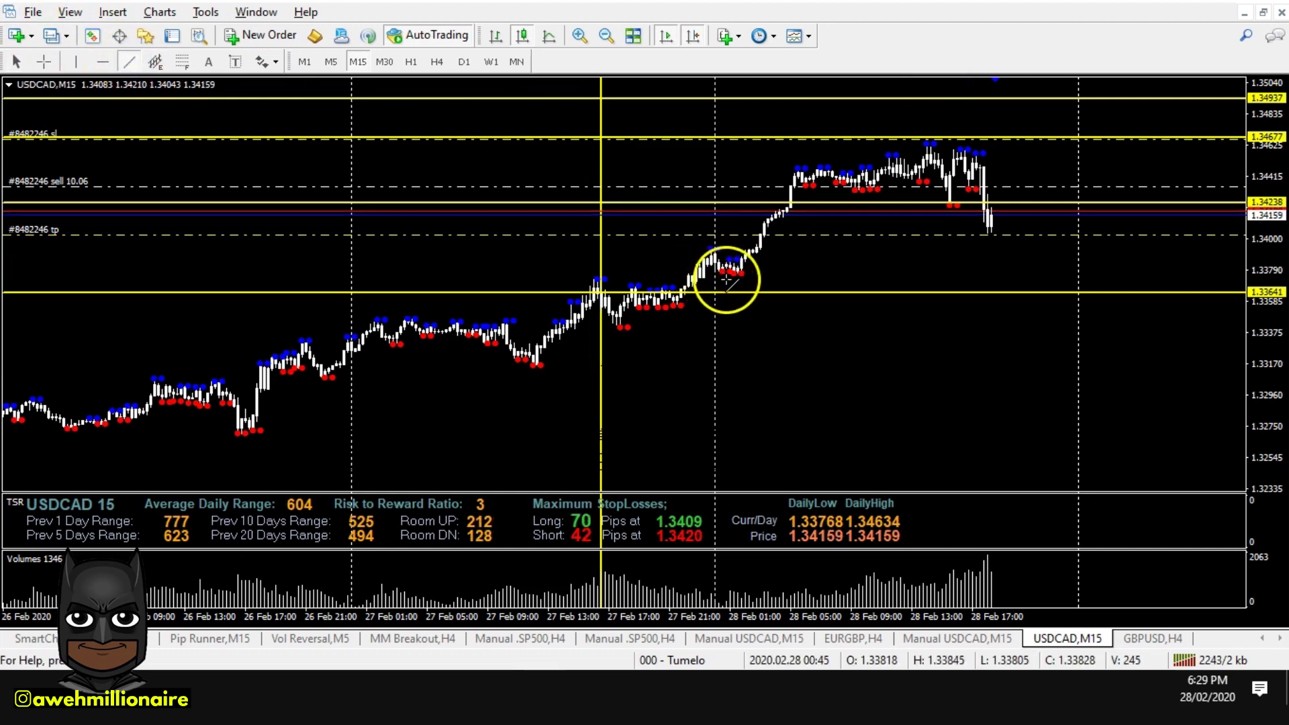
drag(721, 289, 796, 176)
click(760, 222)
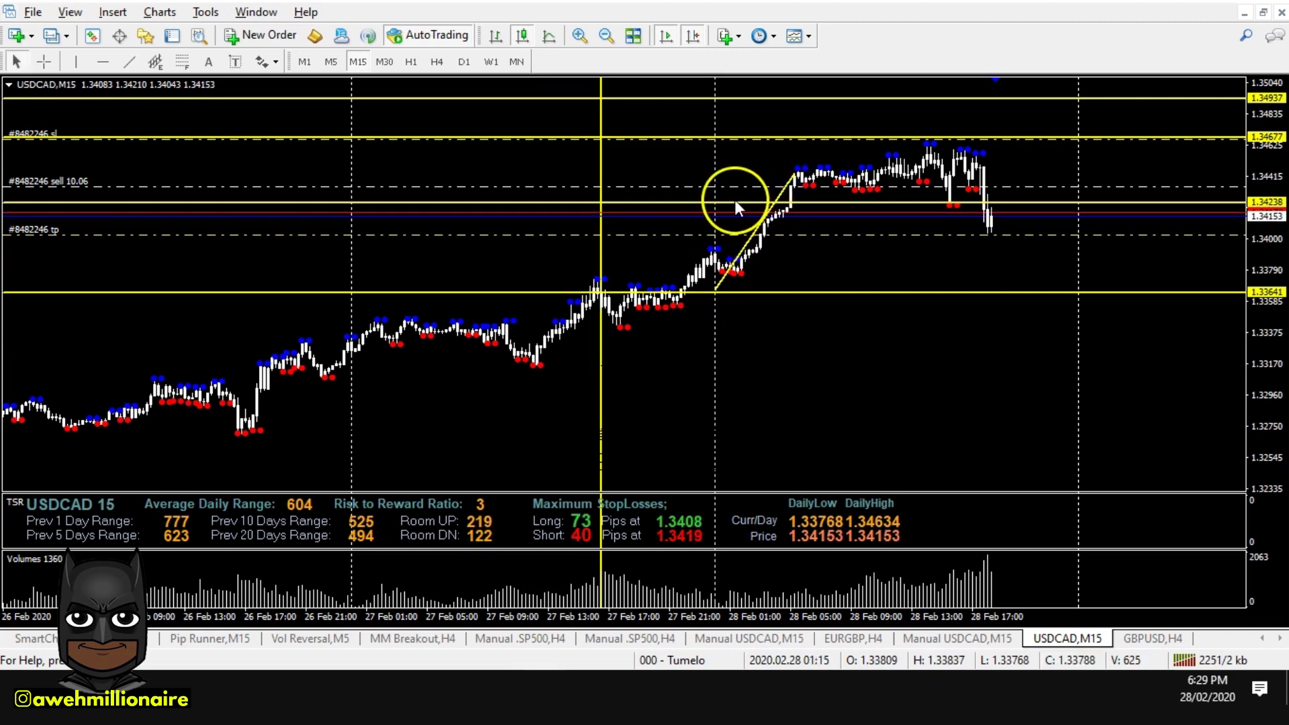
Draw a short trend line up to the 28 February swing high and a longer one along the whole rise from the 1.33641 level
click(129, 61)
drag(792, 141, 928, 143)
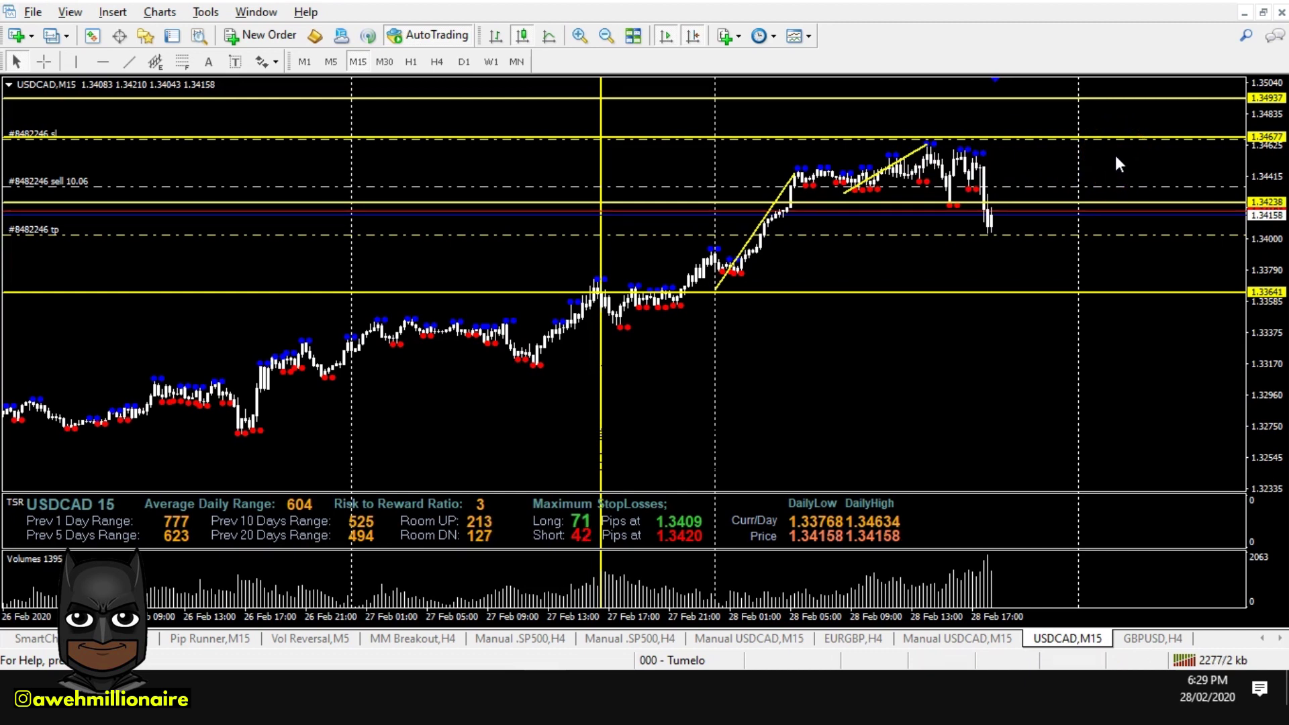
click(1107, 149)
click(953, 151)
click(130, 62)
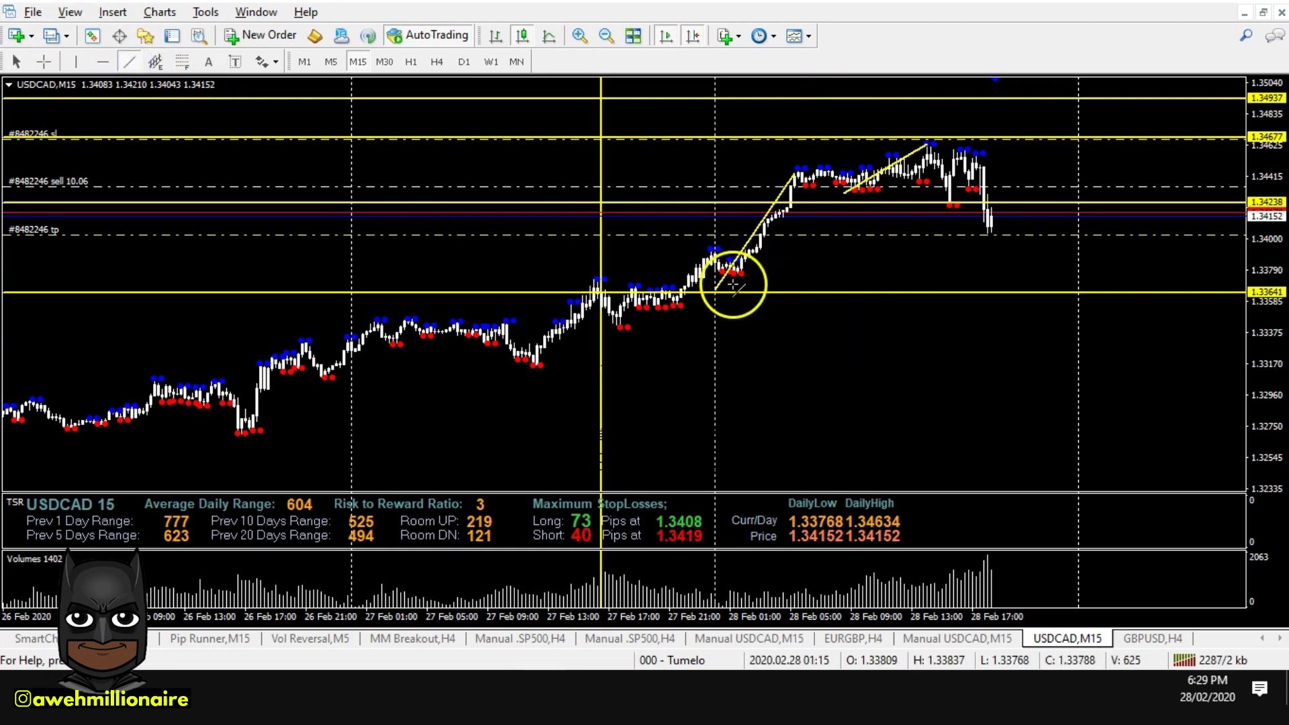
drag(670, 287, 893, 144)
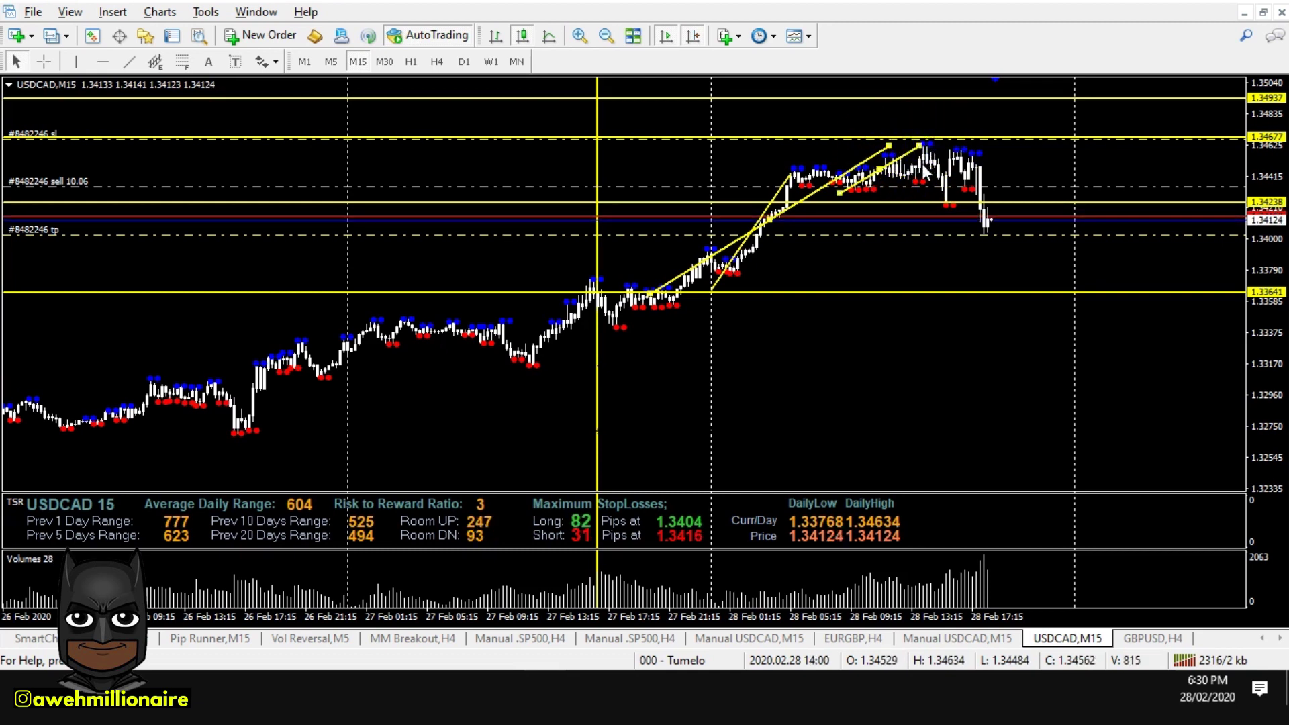
Draw a short, nearly level trend line above the 28 February highs and set its colour to Red
click(129, 61)
mouse_move(965, 195)
mouse_down()
mouse_move(948, 143)
mouse_move(957, 121)
mouse_move(984, 120)
mouse_up()
double_click(984, 119)
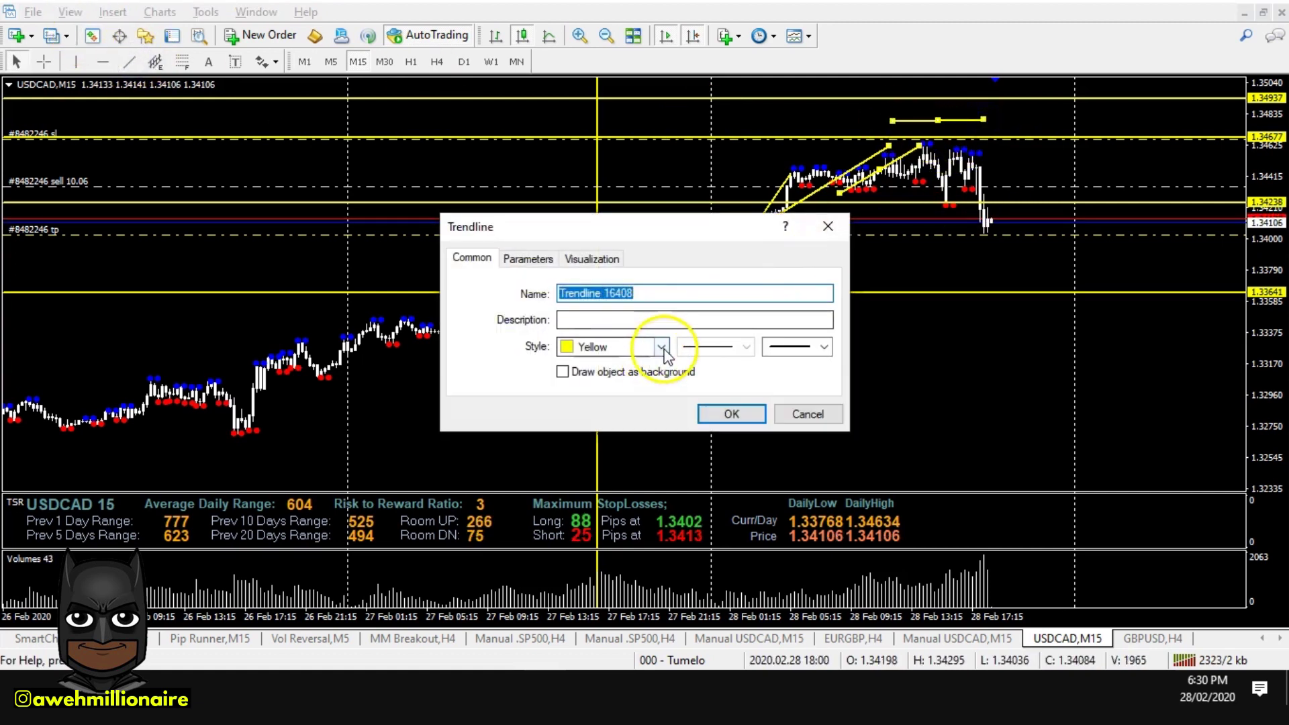
click(661, 346)
click(685, 462)
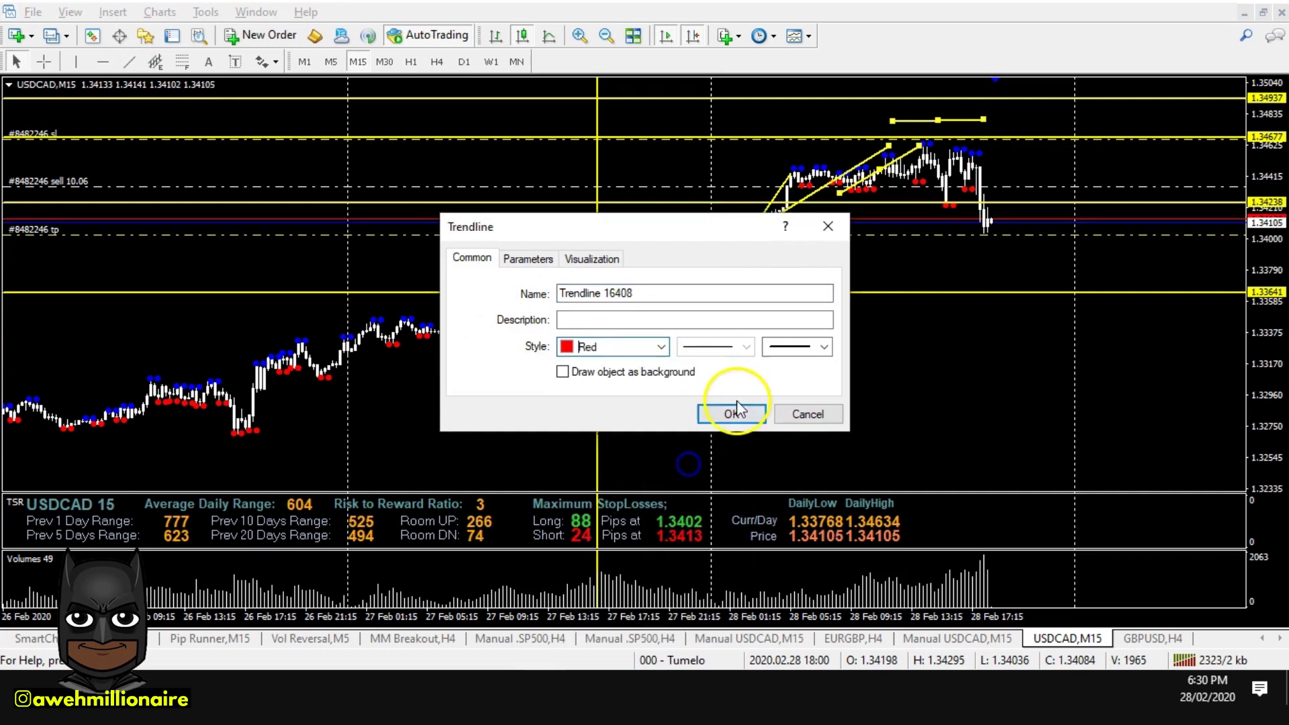
click(736, 414)
Lengthen the red line and place it at the 28 February swing high, and lower the upper end of the short yellow trend line
drag(983, 120, 994, 122)
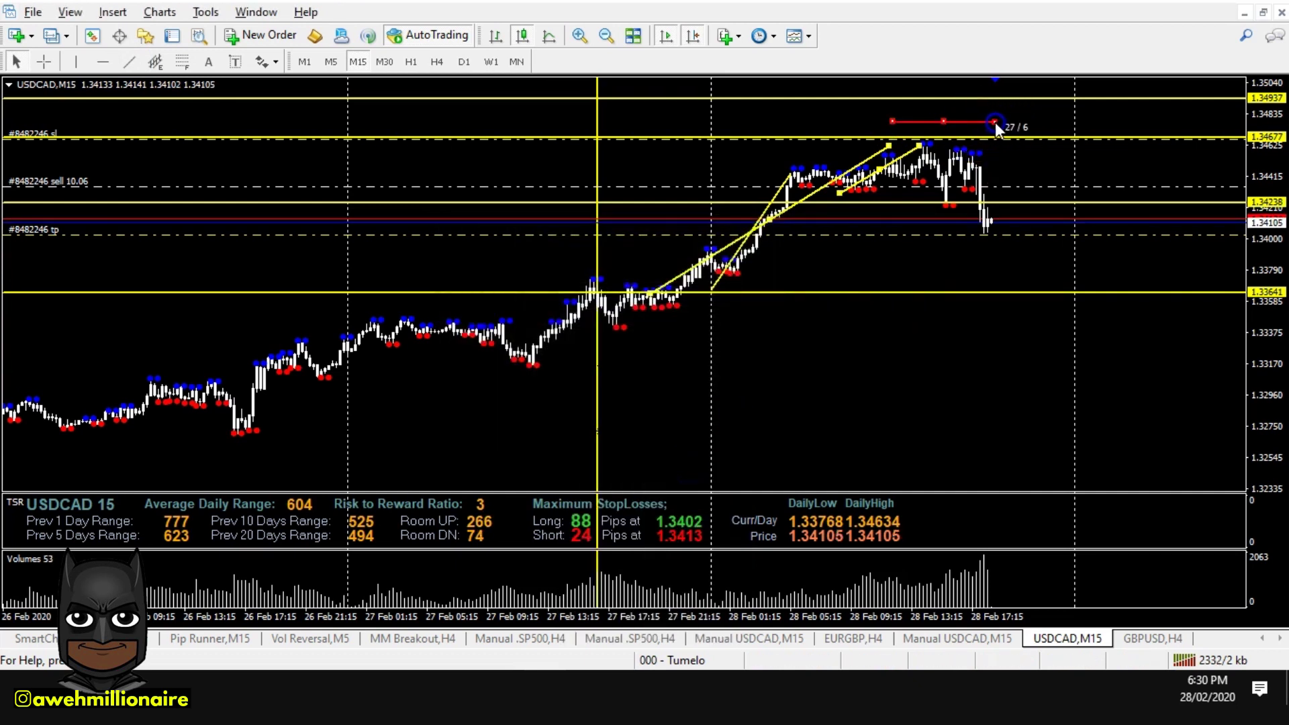
click(941, 121)
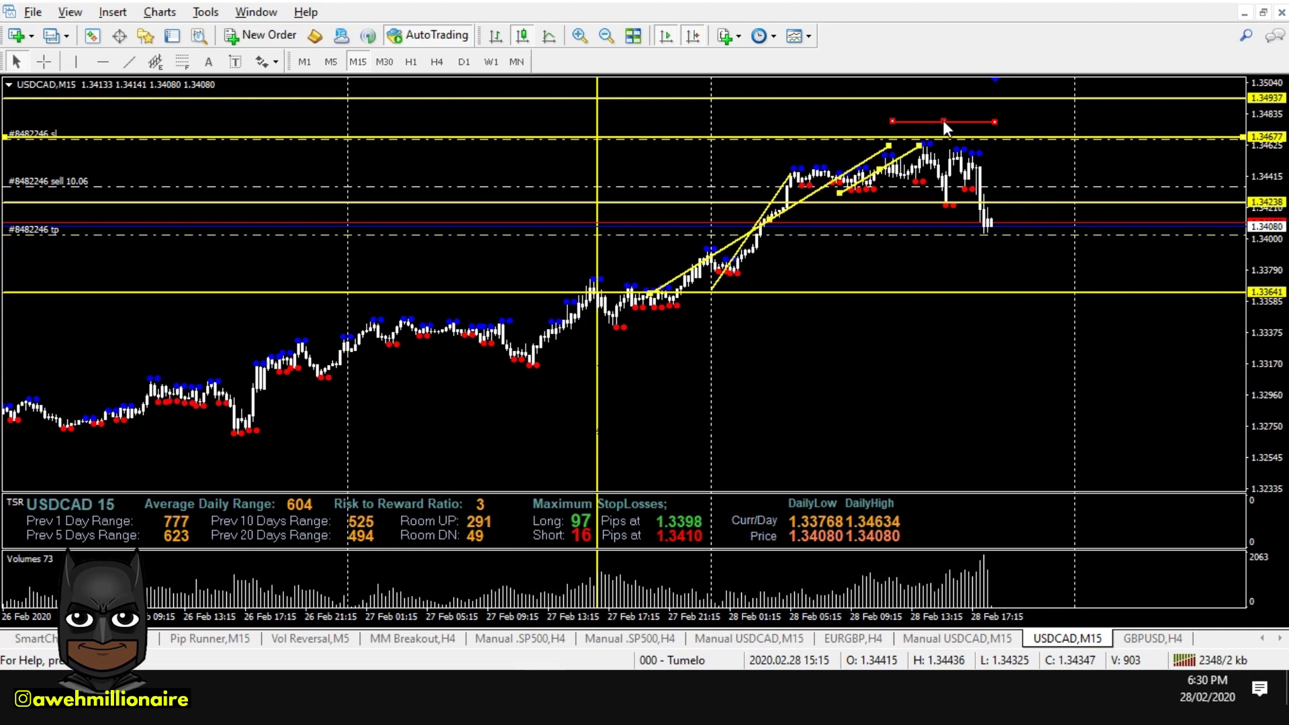
drag(942, 119, 971, 123)
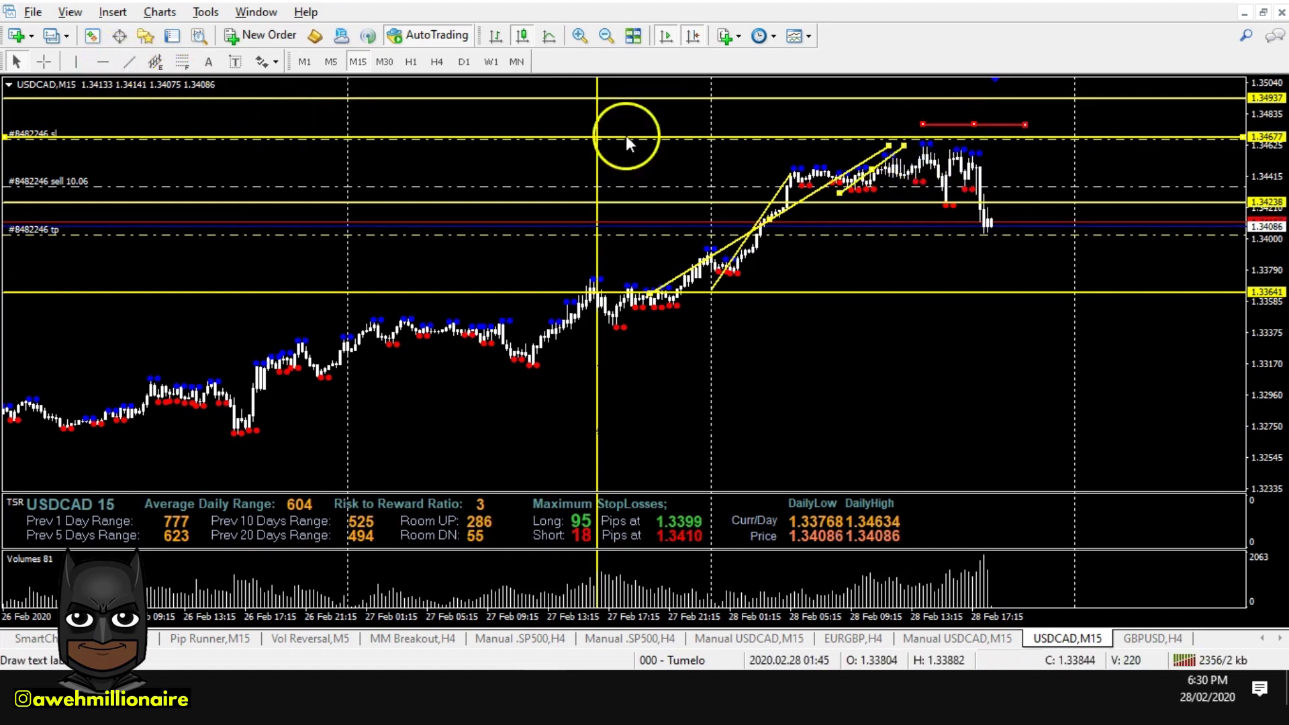
drag(899, 142, 936, 163)
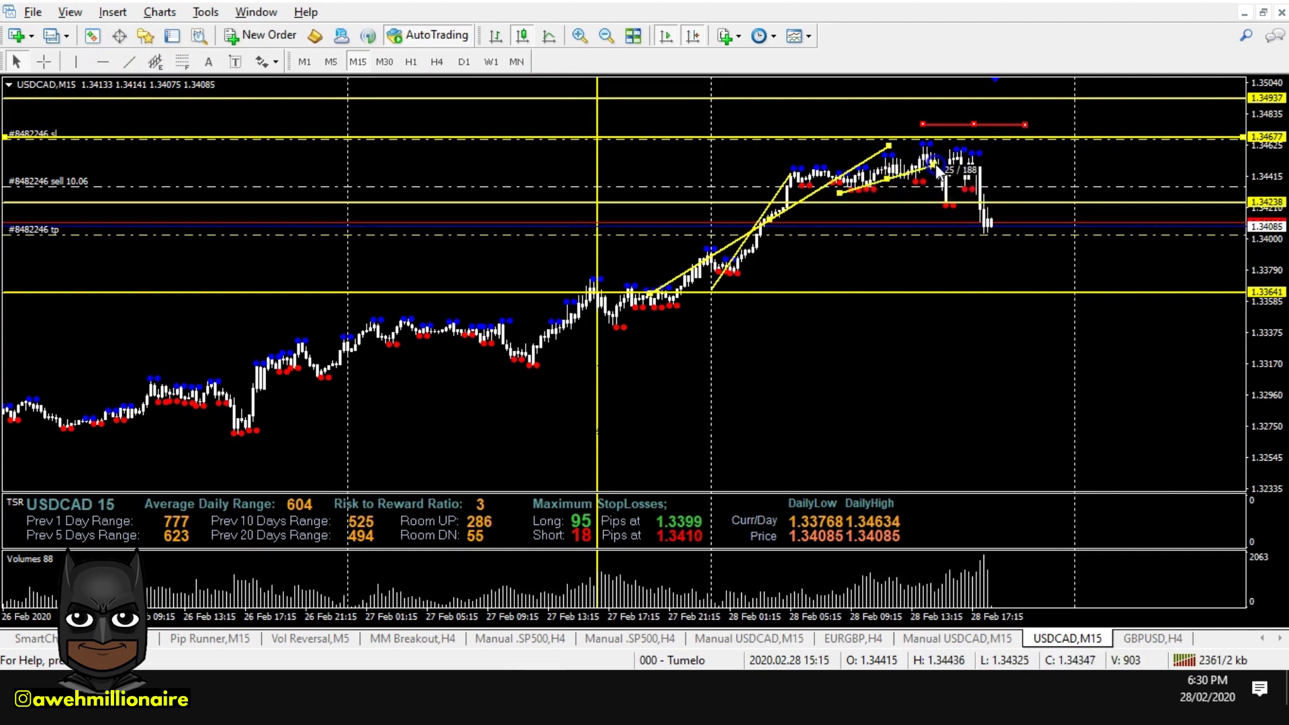
drag(983, 120, 980, 115)
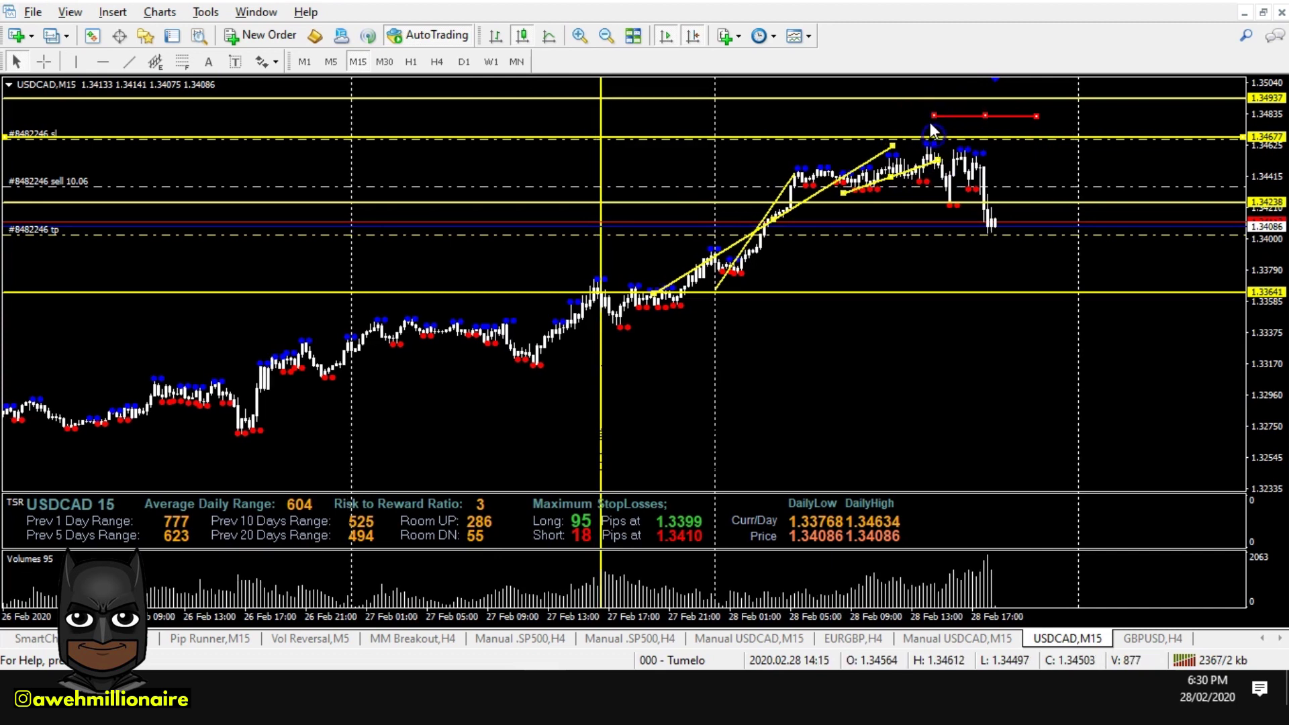
drag(925, 125, 971, 131)
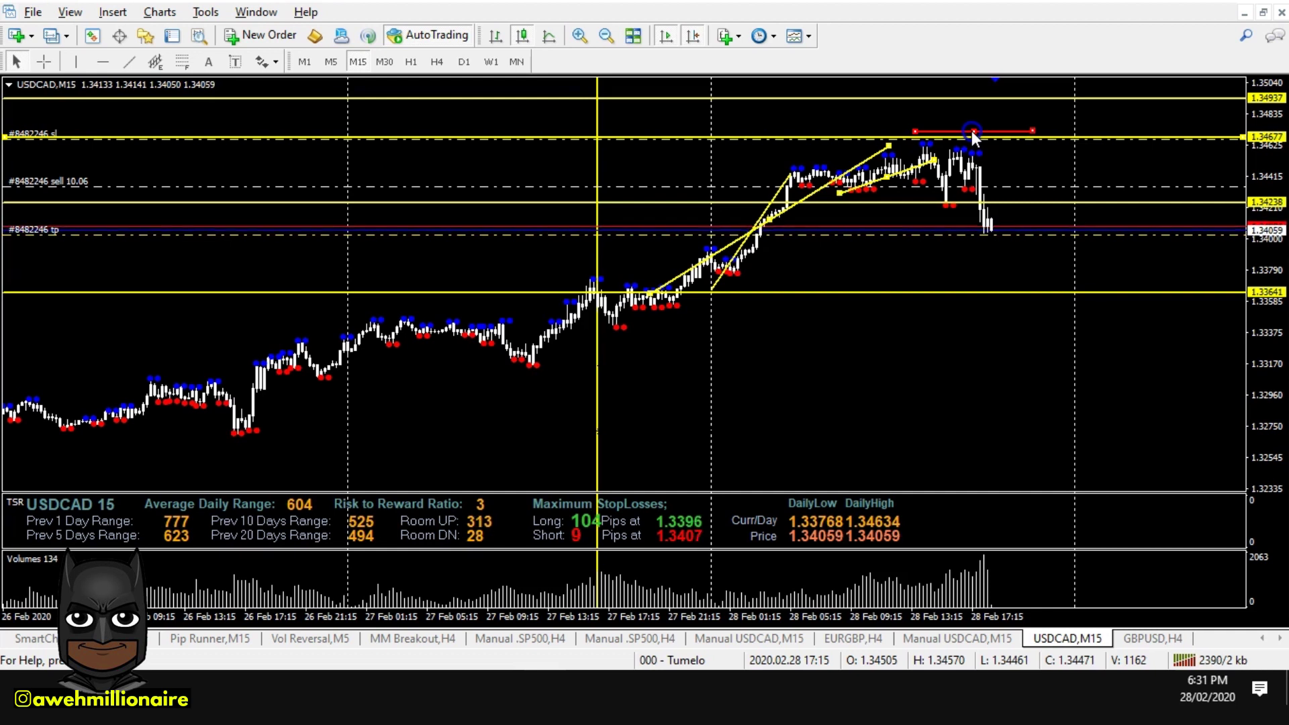
drag(972, 130, 980, 142)
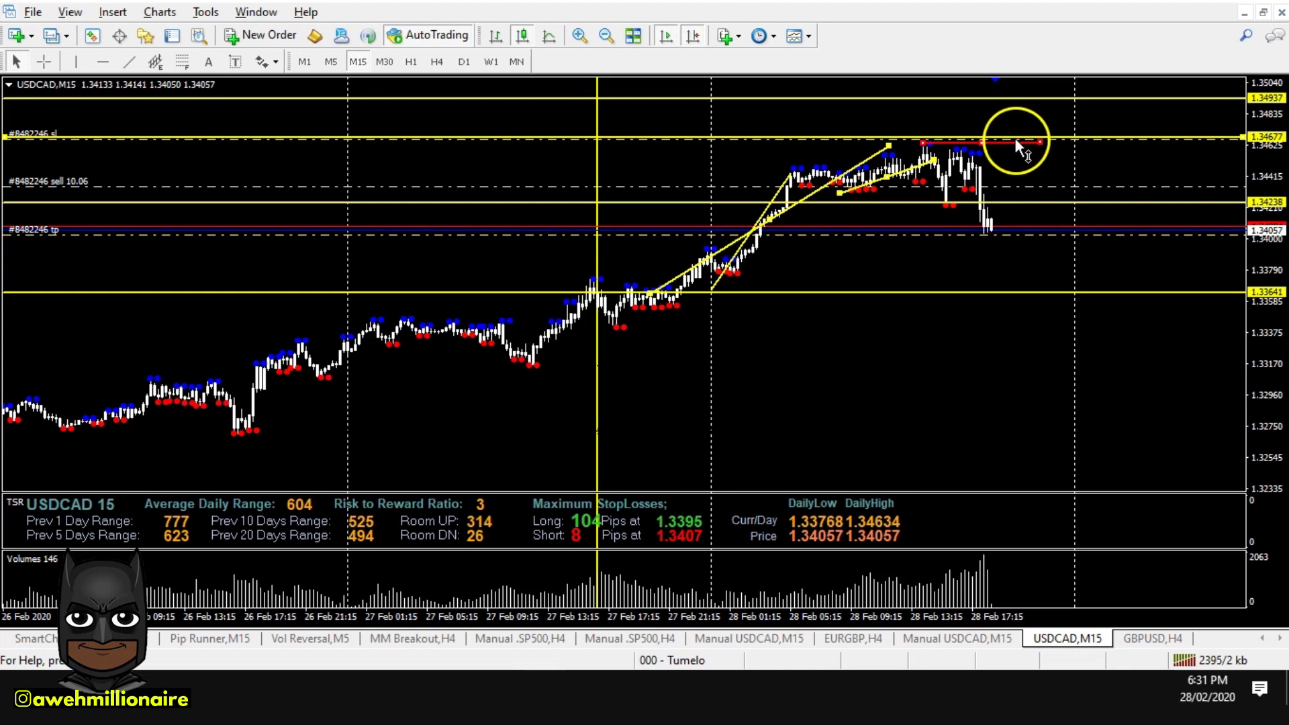
drag(1016, 147, 1020, 154)
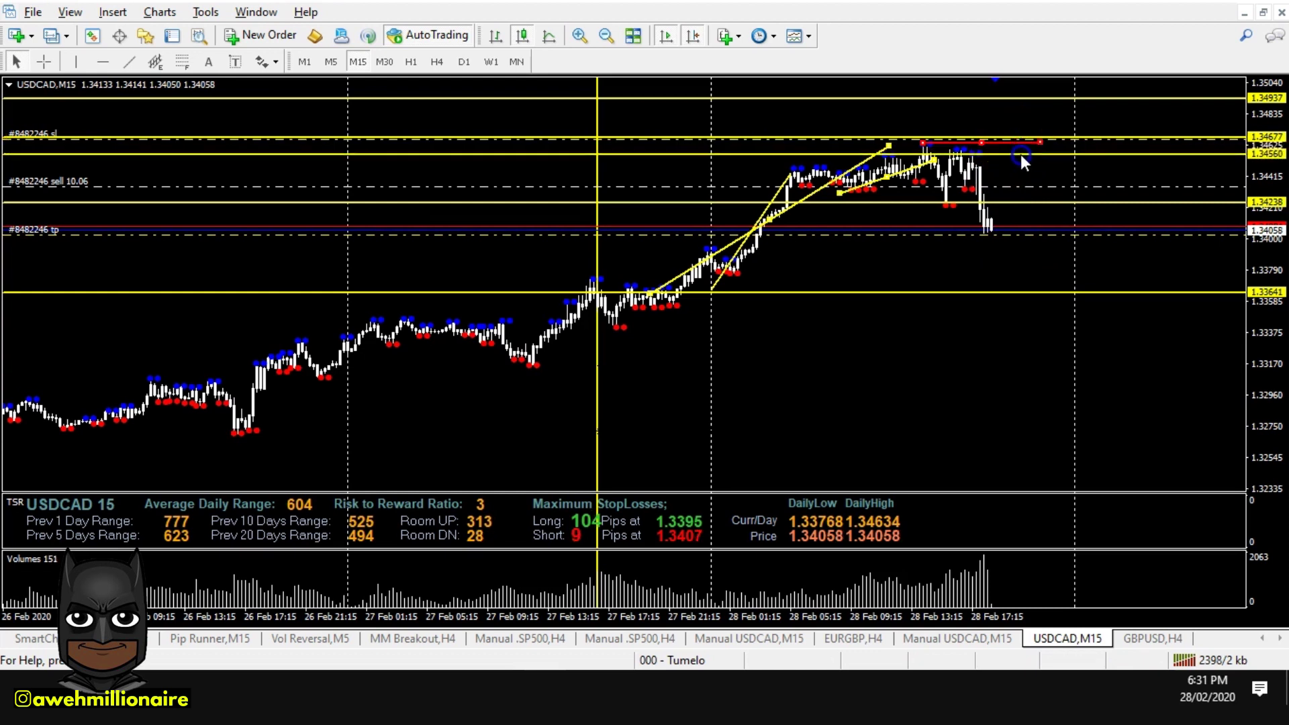
right_click(1020, 155)
click(1017, 154)
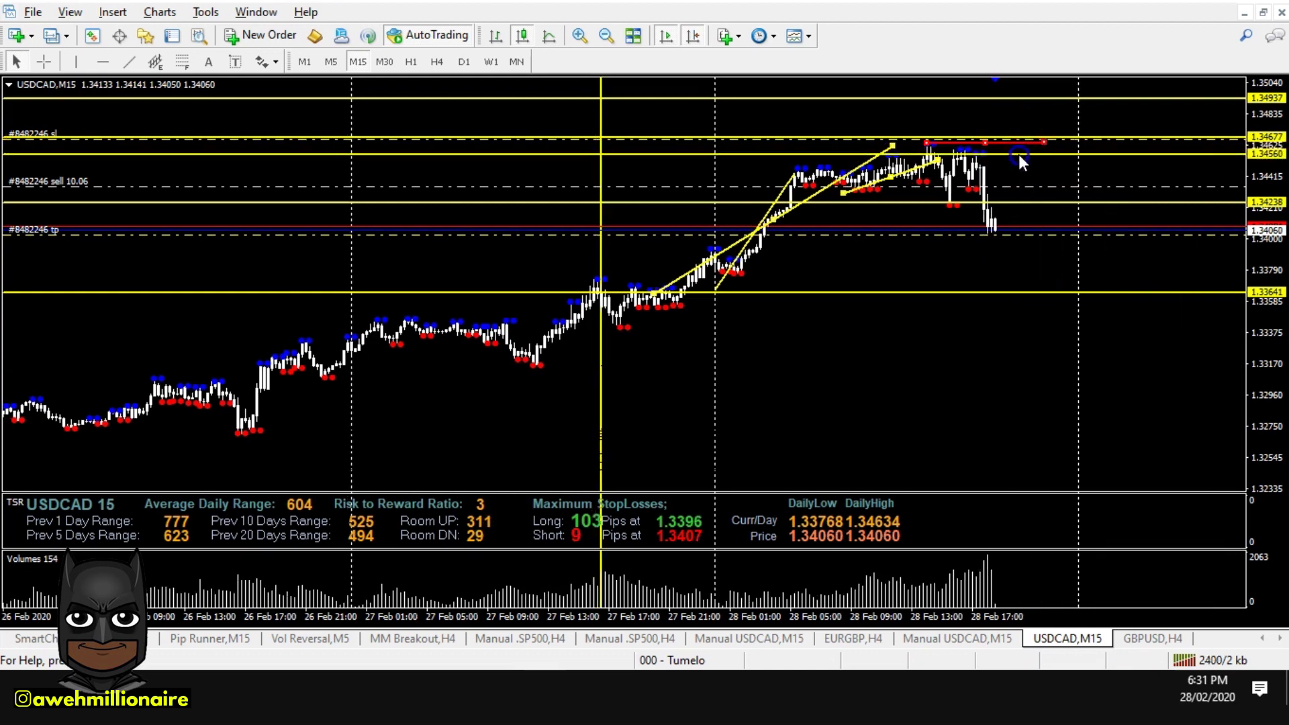
right_click(1017, 155)
click(1065, 218)
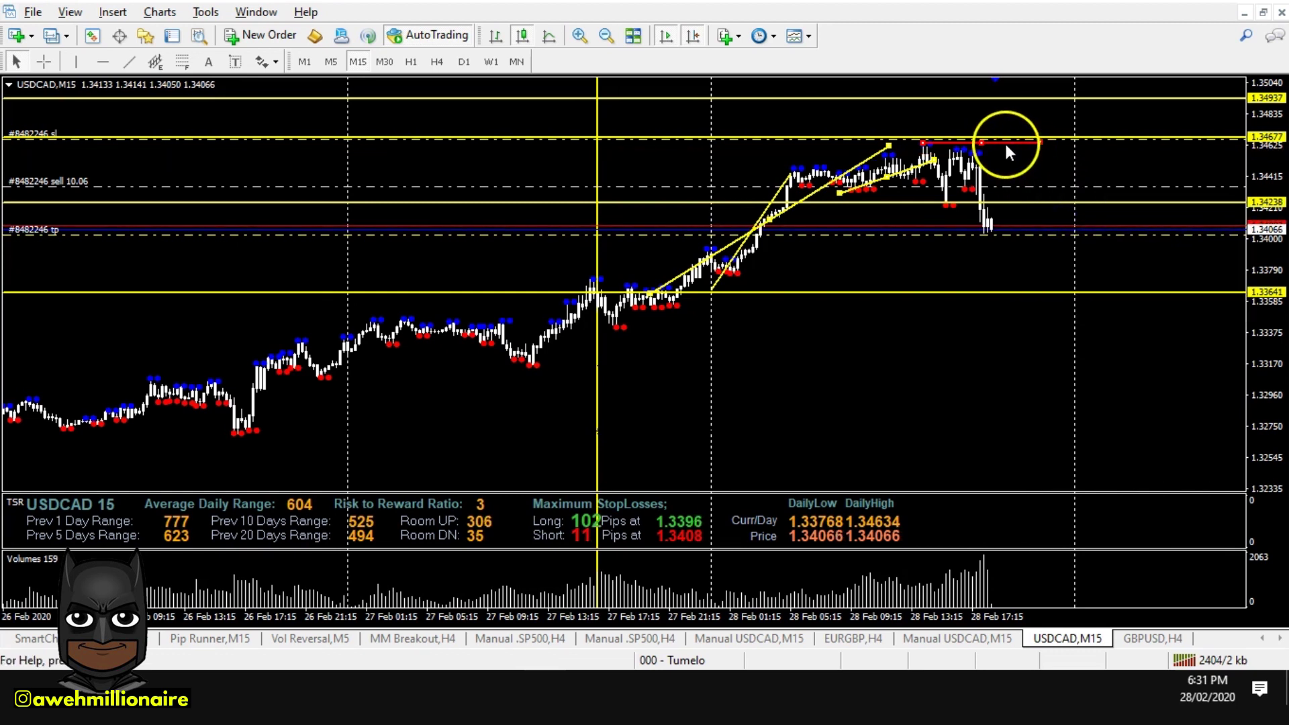
Duplicate the red line a short distance below the original and set the copy's colour to cyan
drag(998, 153, 1045, 173)
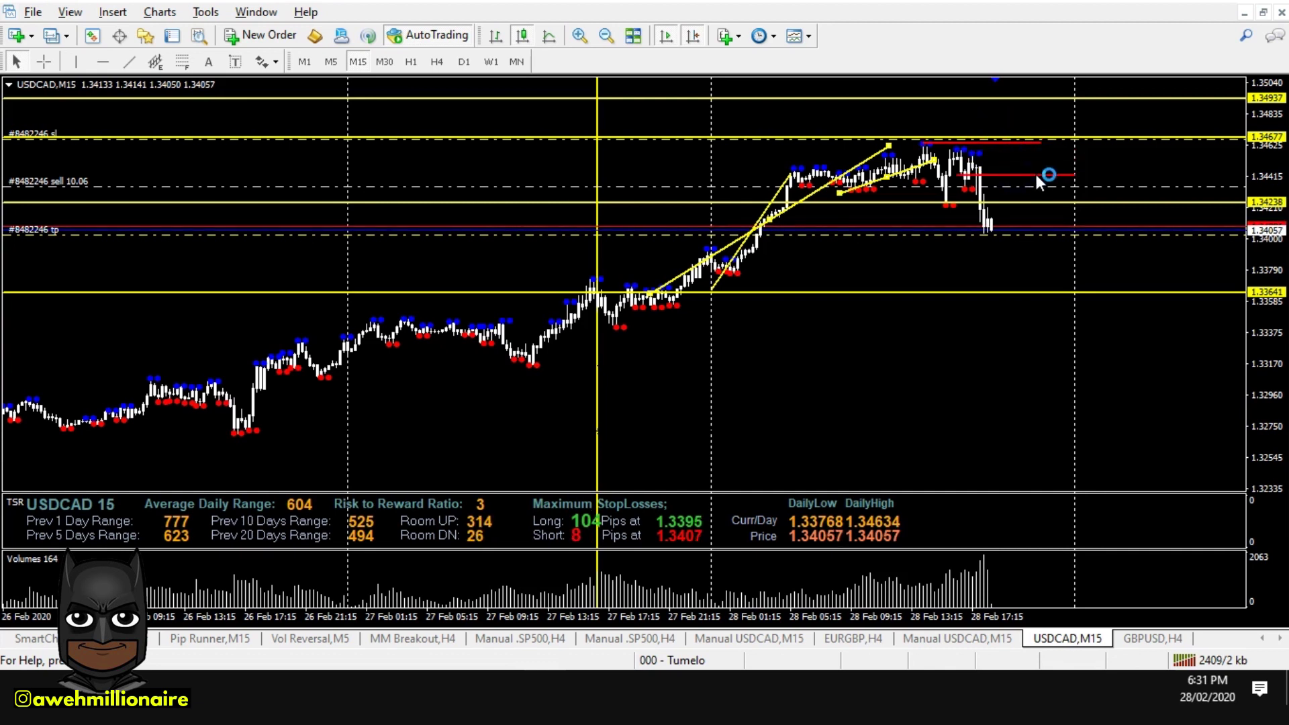
double_click(1035, 176)
click(661, 346)
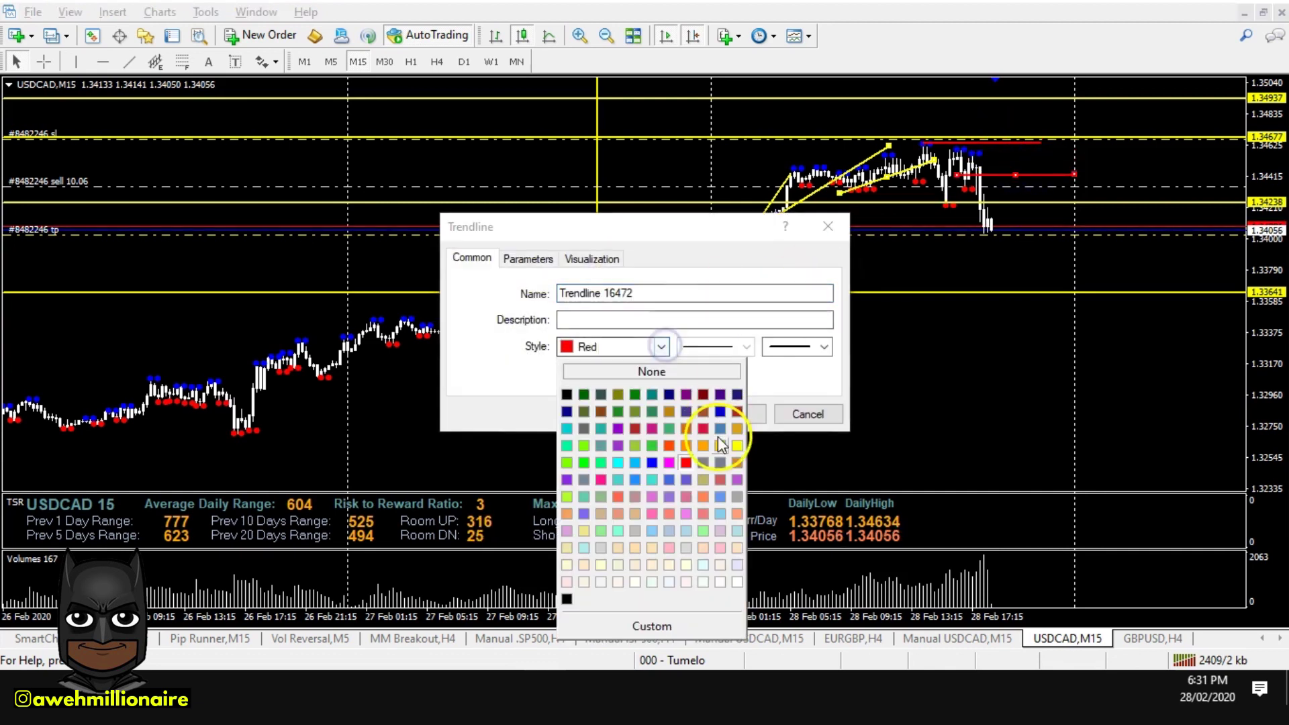
click(618, 463)
click(740, 413)
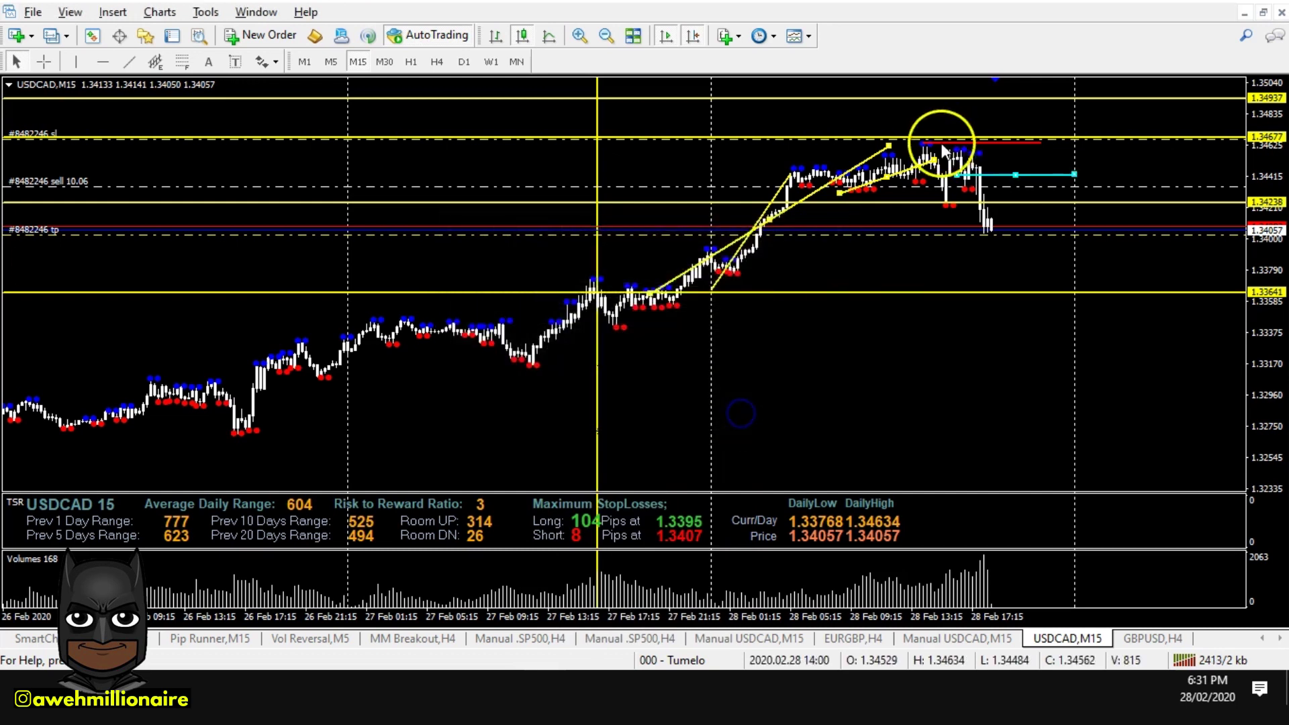
Align the cyan line's ends beneath the red line and set it level at about 1.3437
drag(955, 174, 922, 183)
drag(1074, 175, 1044, 182)
click(985, 181)
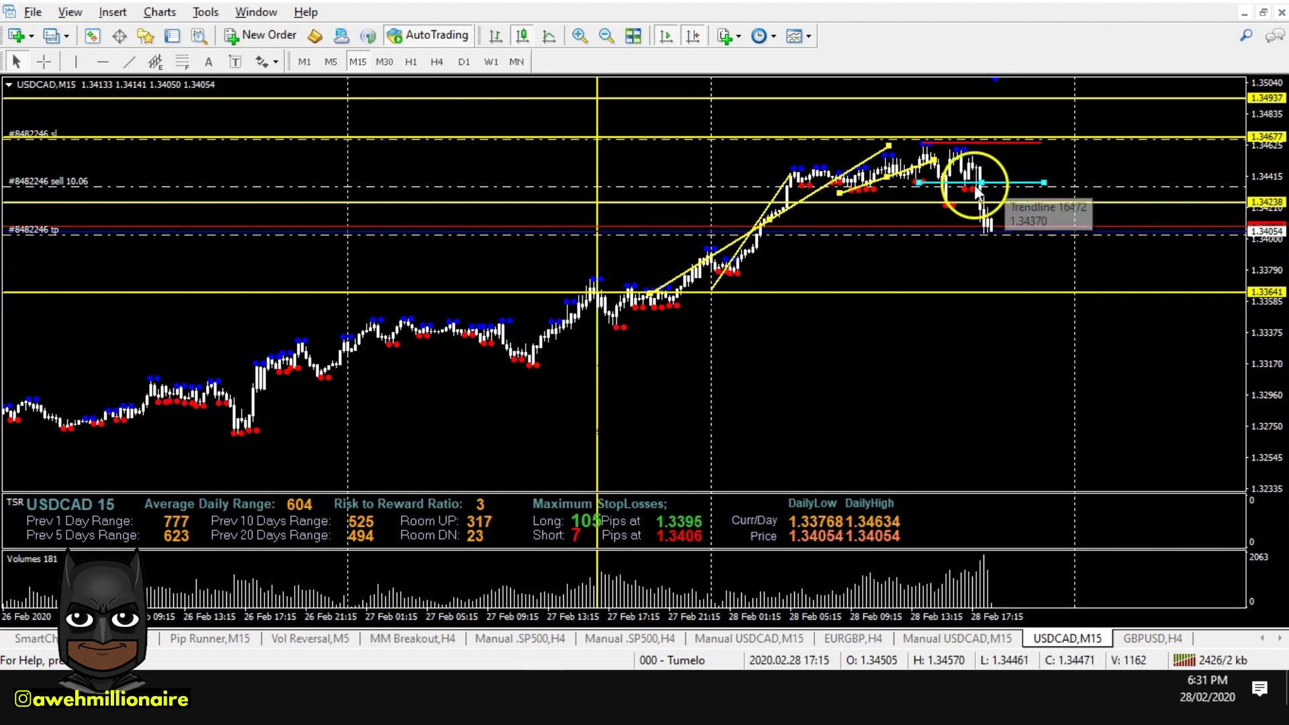
drag(974, 186, 978, 188)
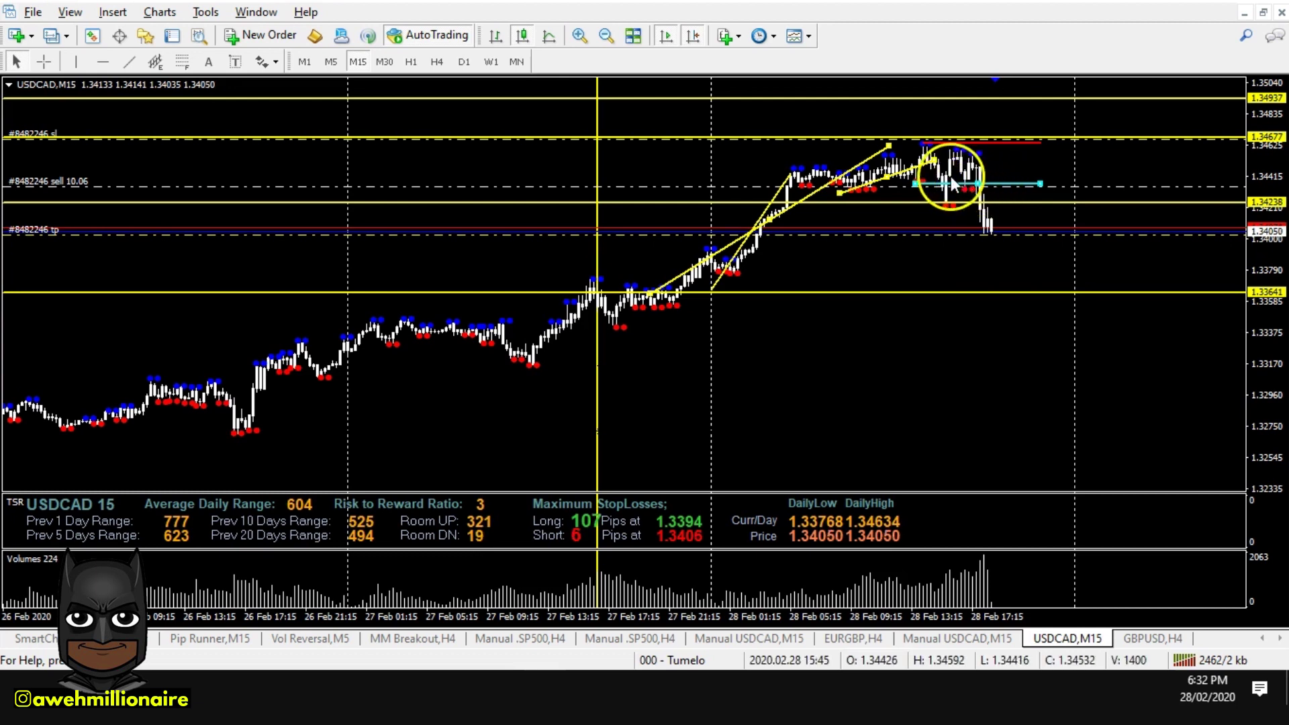
Duplicate the short yellow trend line and place the copy parallel, just below the original
click(889, 179)
mouse_move(888, 179)
mouse_down()
mouse_move(904, 183)
mouse_move(888, 191)
mouse_up()
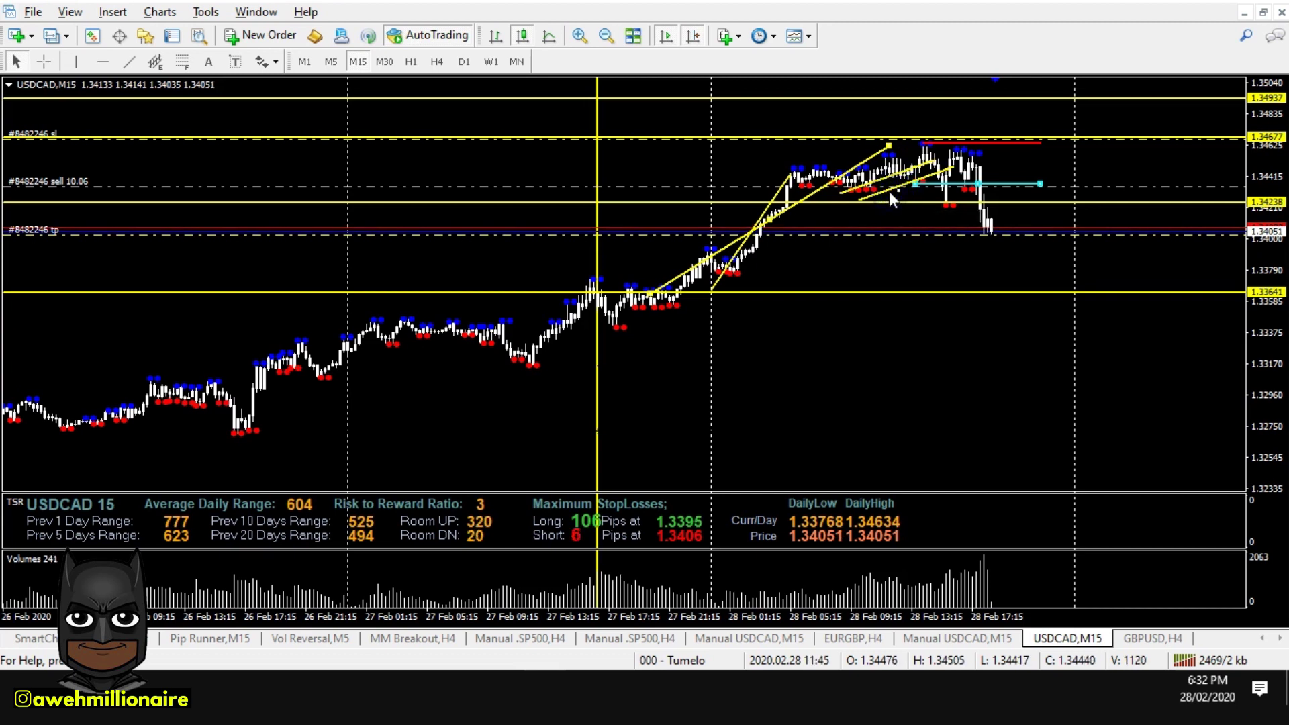
Shorten the duplicated yellow trend line and fit it to the 28 February rebound, with its upper end at the 16:15 high near 1.3459
double_click(951, 162)
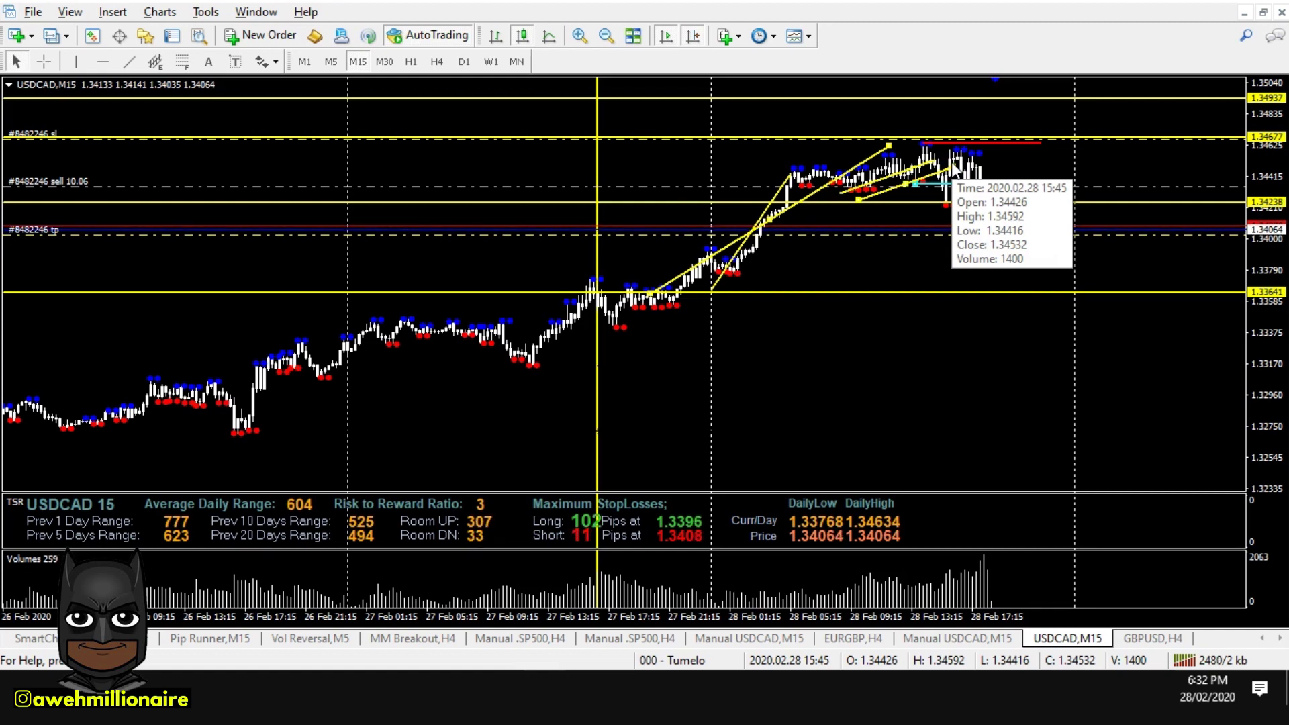
click(938, 155)
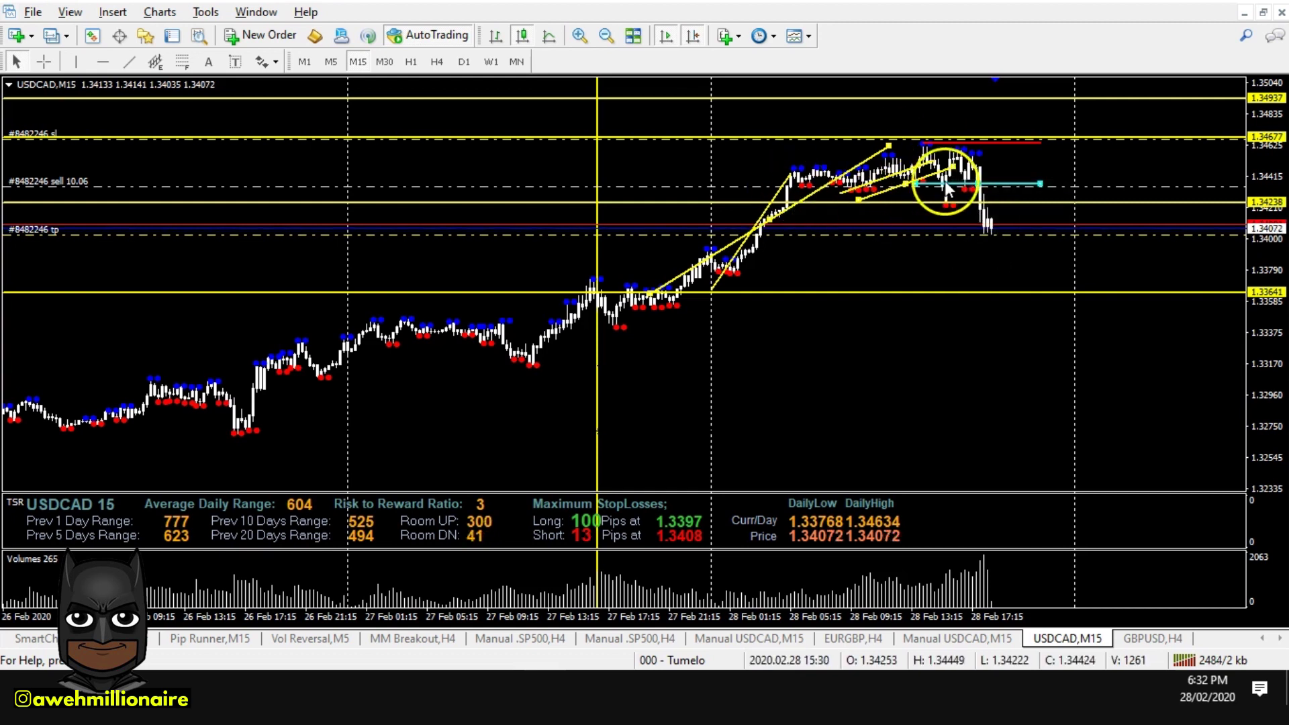
drag(925, 187, 956, 155)
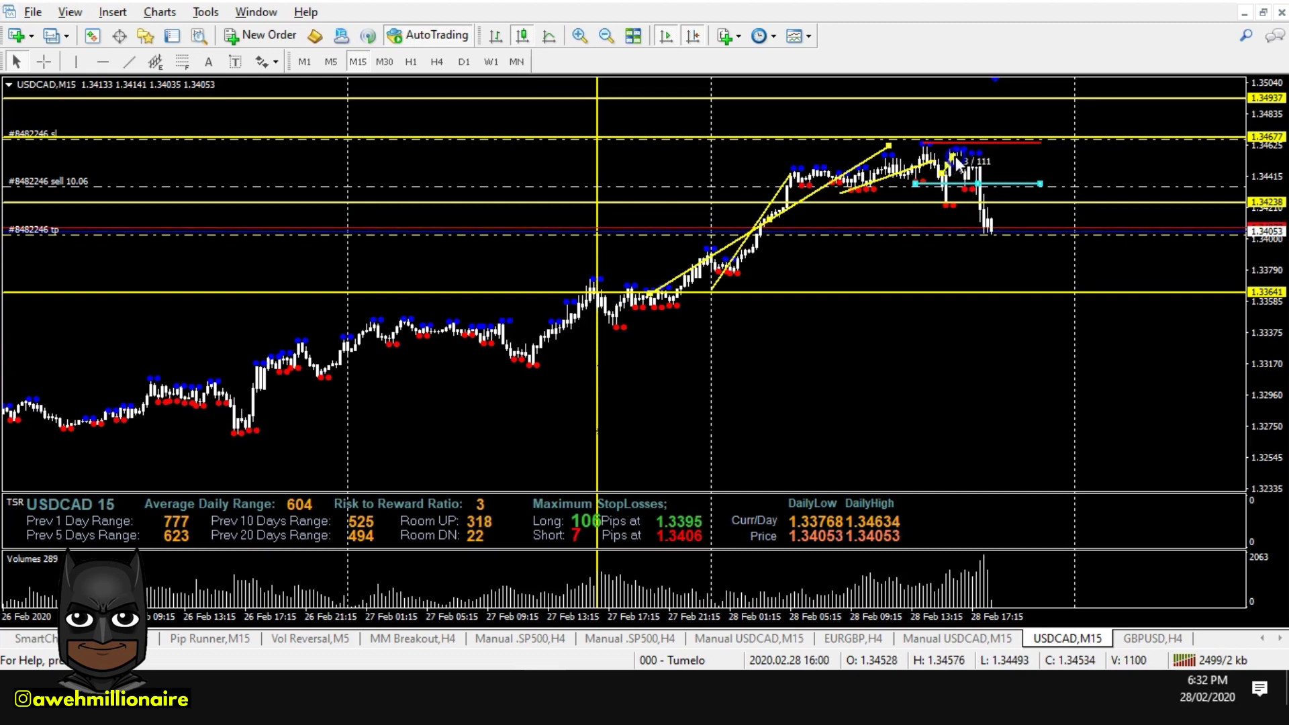
drag(957, 158, 957, 152)
click(1057, 209)
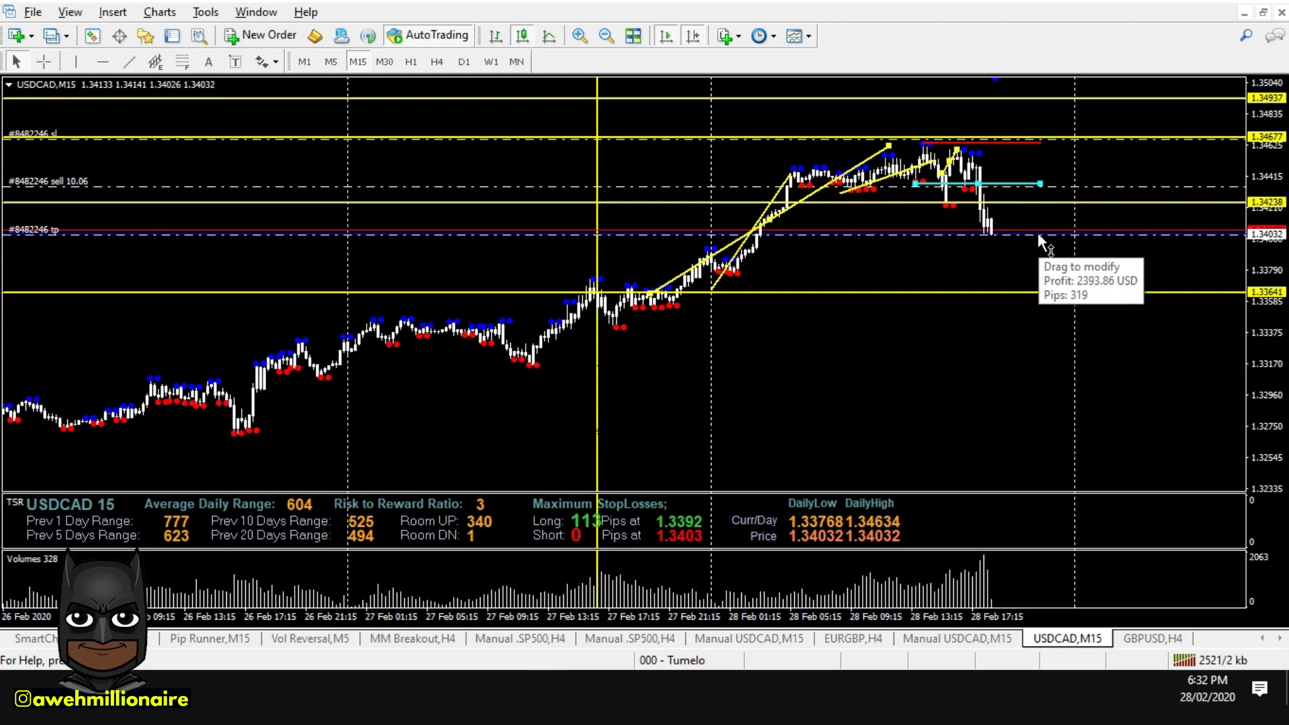
mouse_move(1026, 215)
mouse_down()
mouse_move(963, 155)
mouse_move(947, 162)
mouse_move(964, 147)
mouse_up()
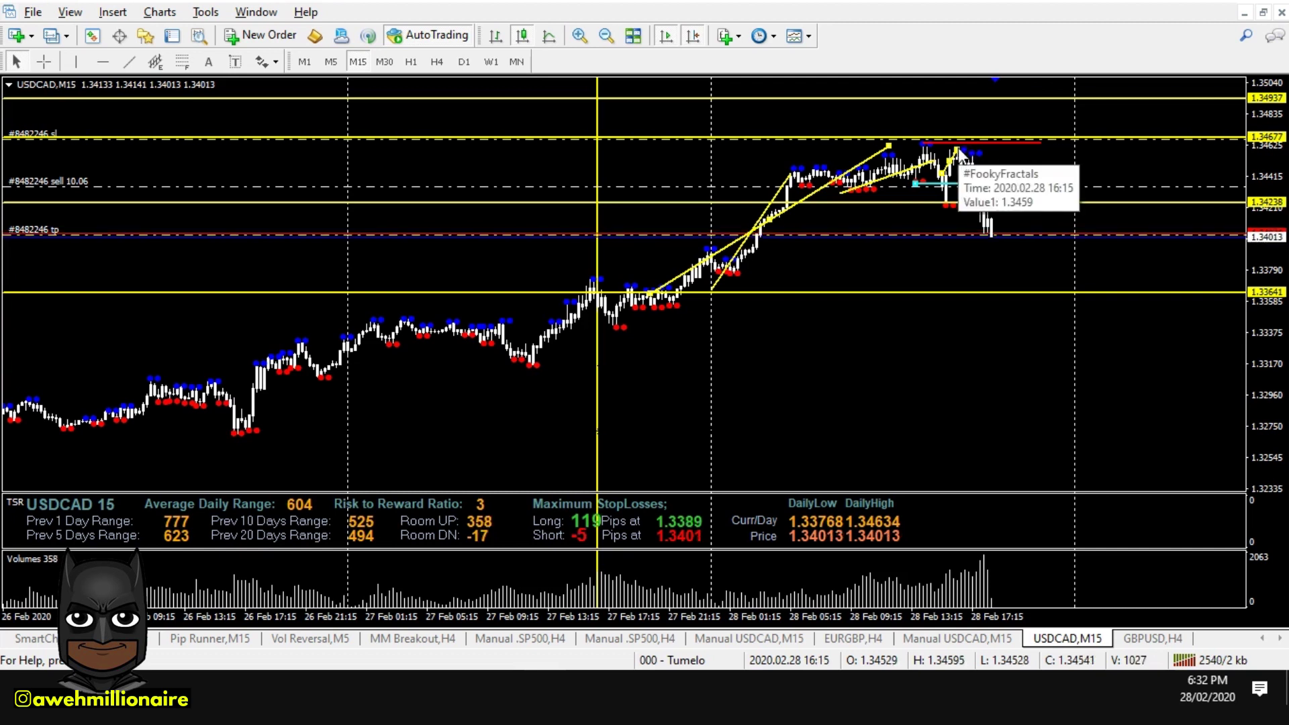
click(1013, 199)
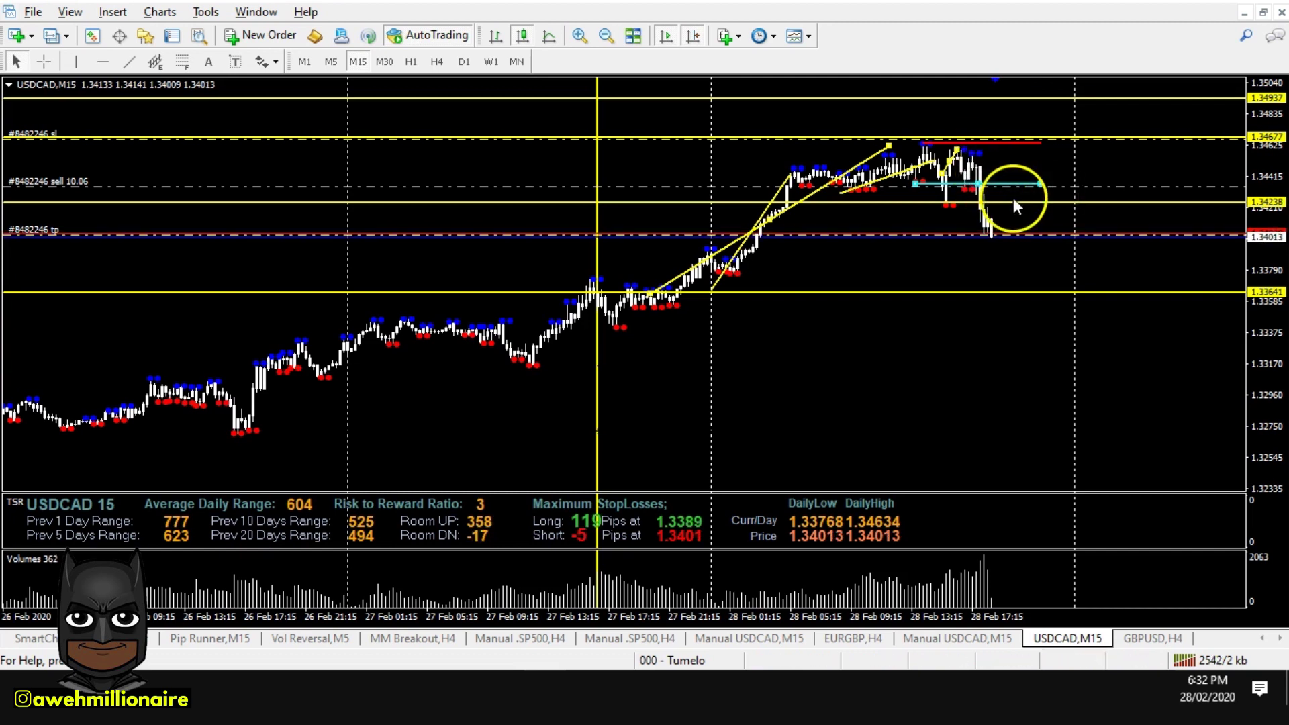
Move the upper end of the short rebound trend line down to the latest candle so the line slopes along the sell-off
click(960, 148)
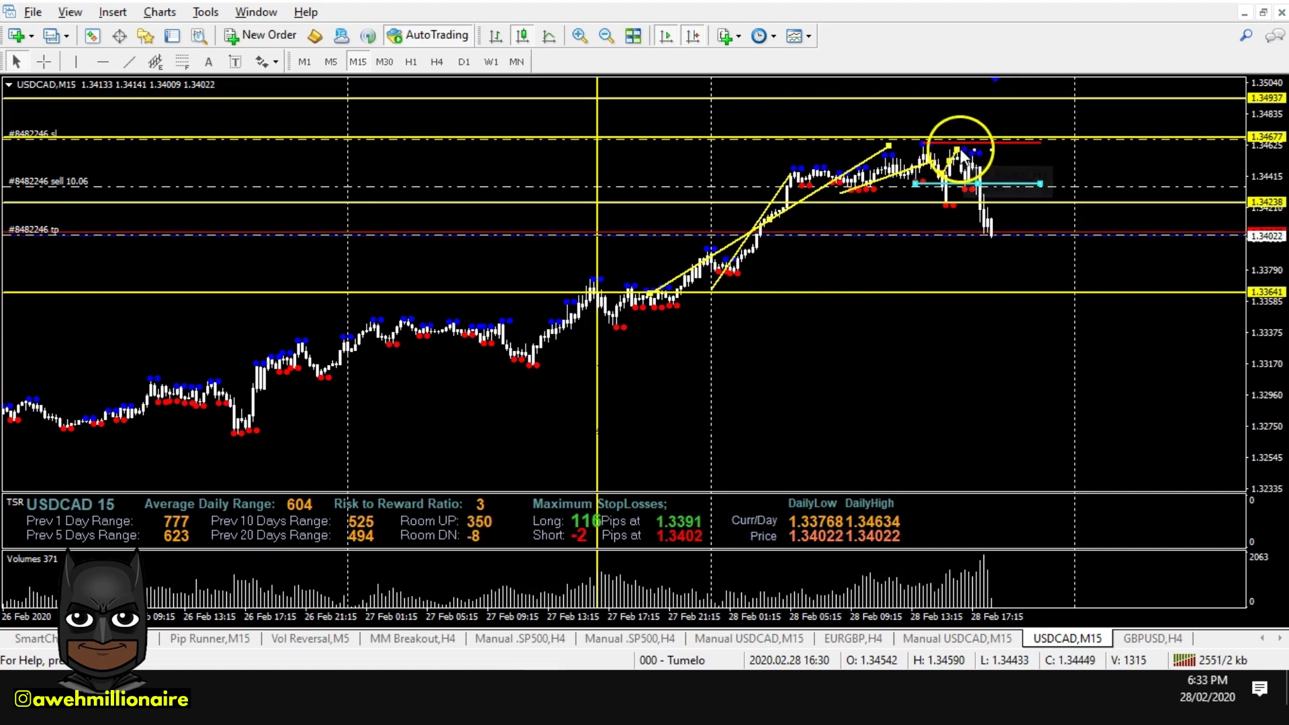
drag(967, 157, 994, 229)
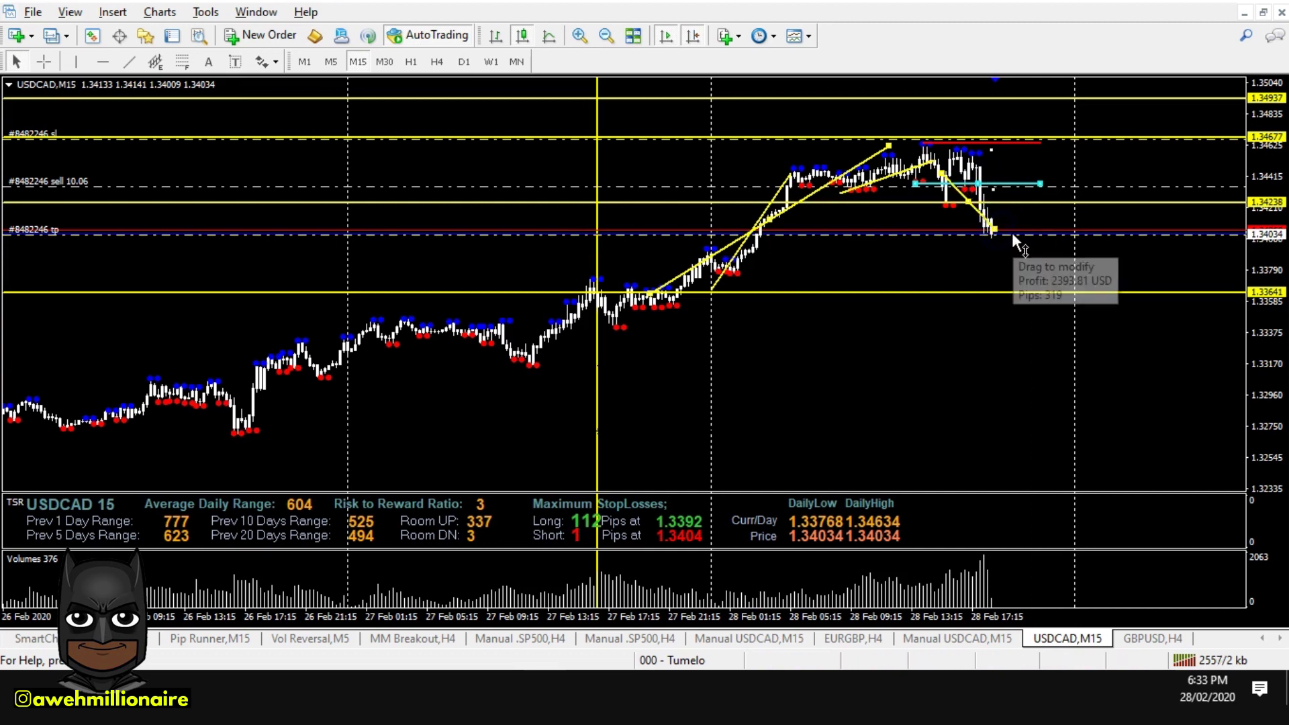
click(866, 307)
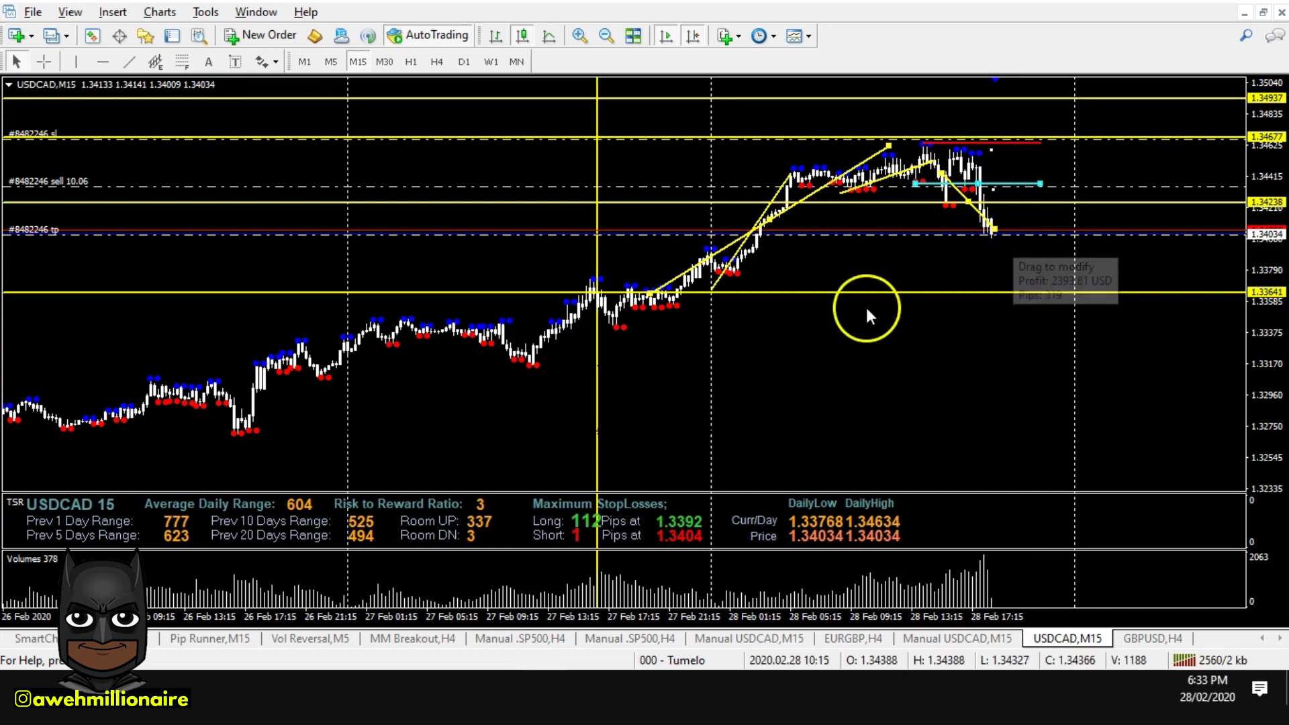